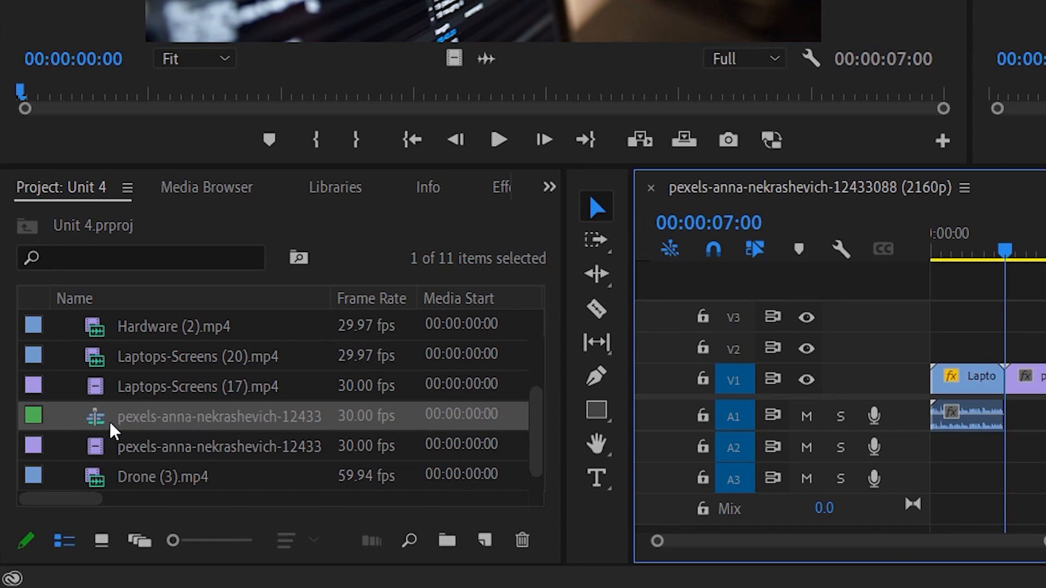
Close the open sequence and create a new one from the Laptops-Screens (20).mp4 clip.
{"action": "mouse_move", "coordinate": [102, 431]}
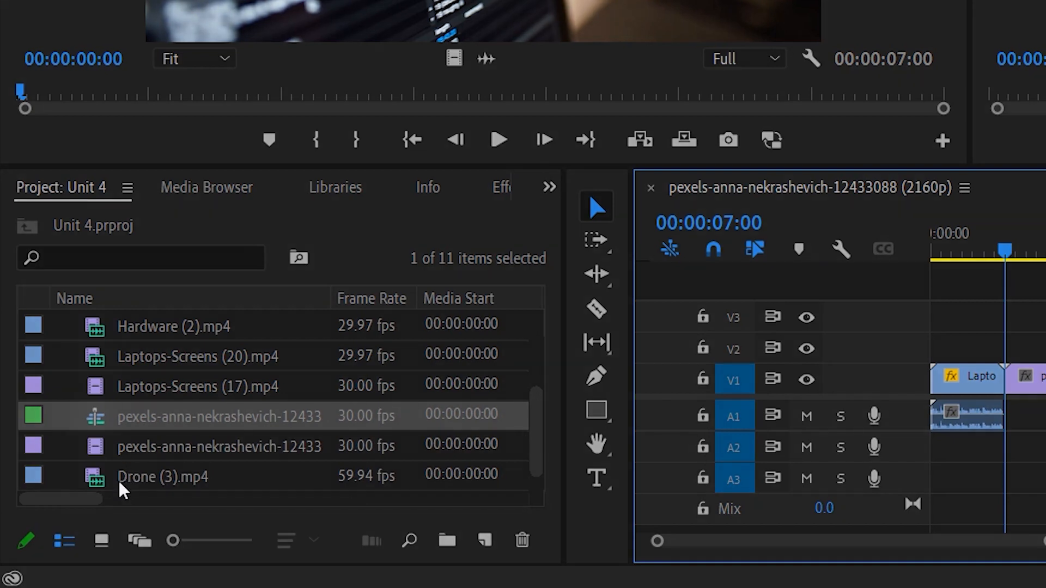
{"action": "mouse_move", "coordinate": [119, 391]}
{"action": "mouse_move", "coordinate": [123, 336]}
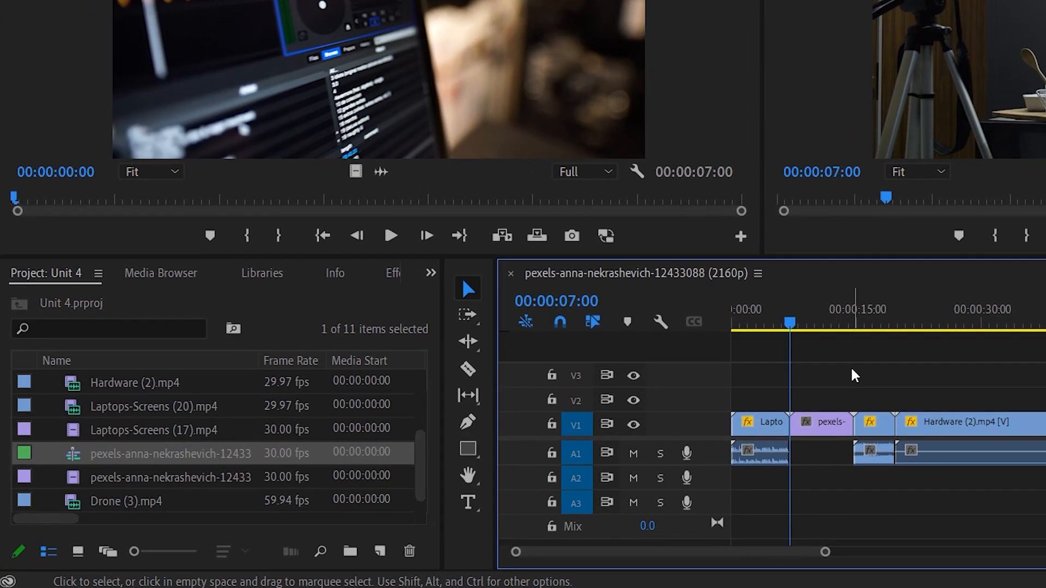
{"action": "left_click", "coordinate": [512, 274]}
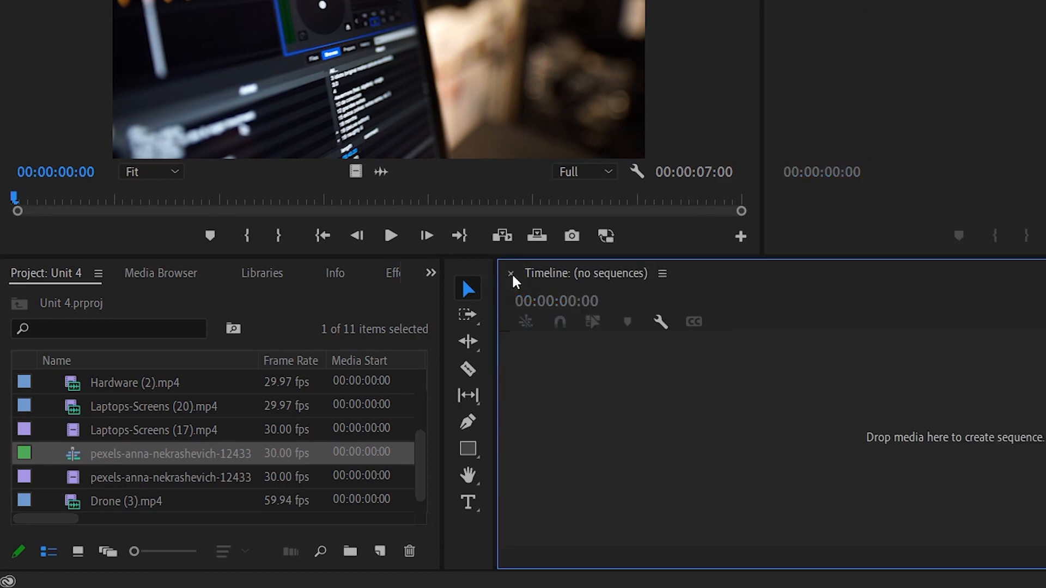
{"action": "left_click", "coordinate": [117, 416]}
{"action": "left_click_drag", "start_coordinate": [116, 415], "coordinate": [556, 425]}
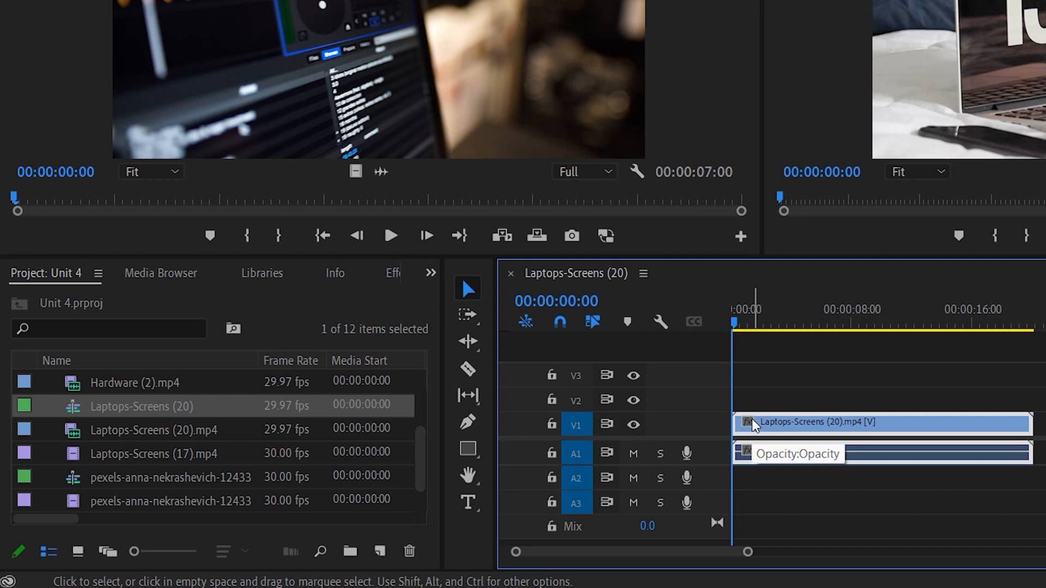
Rename the new Laptops-Screens (20) sequence to Time.
{"action": "right_click", "coordinate": [93, 418]}
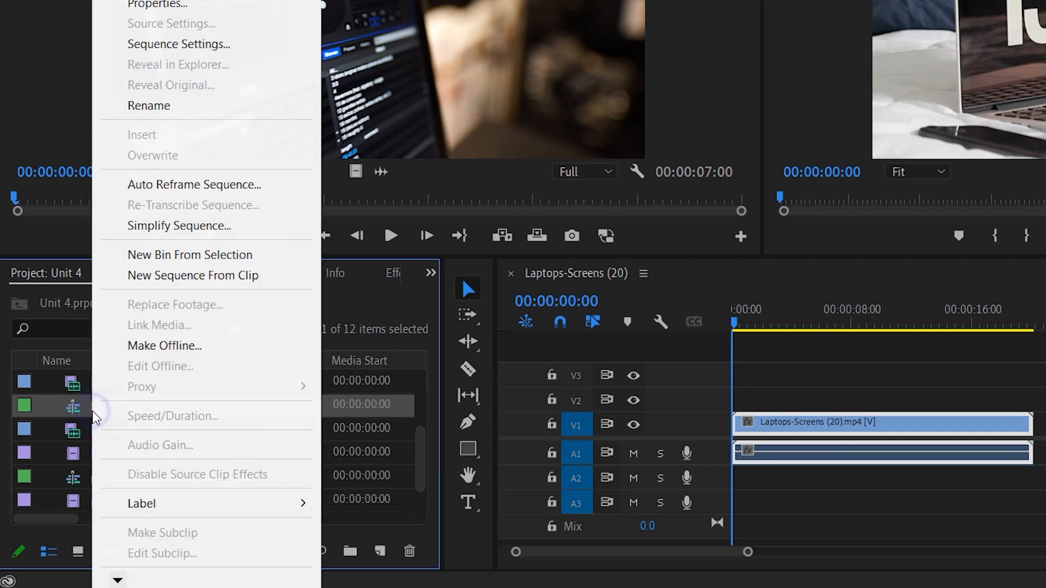
{"action": "left_click", "coordinate": [205, 111]}
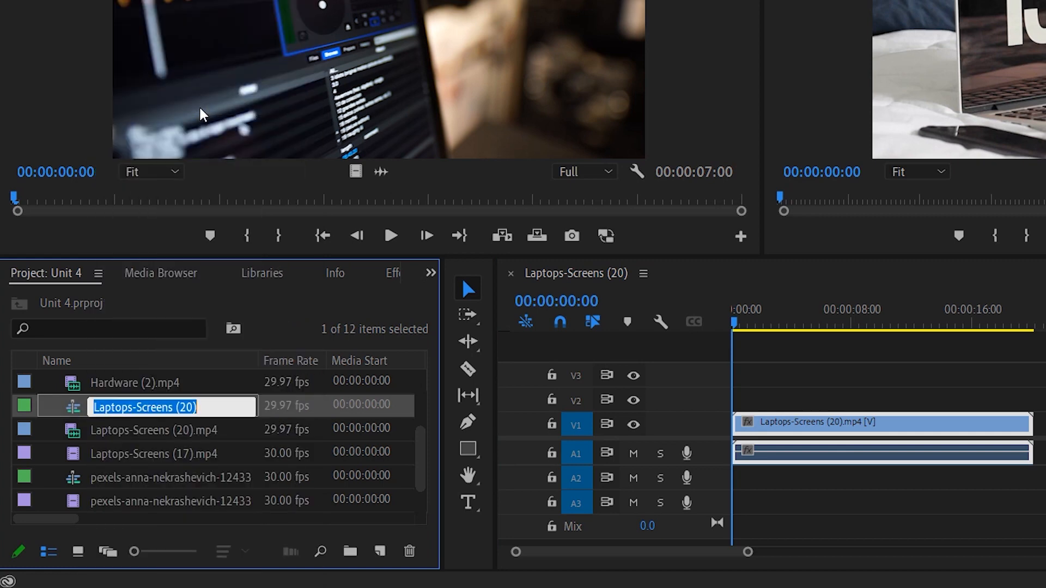
{"action": "type", "text": "Time"}
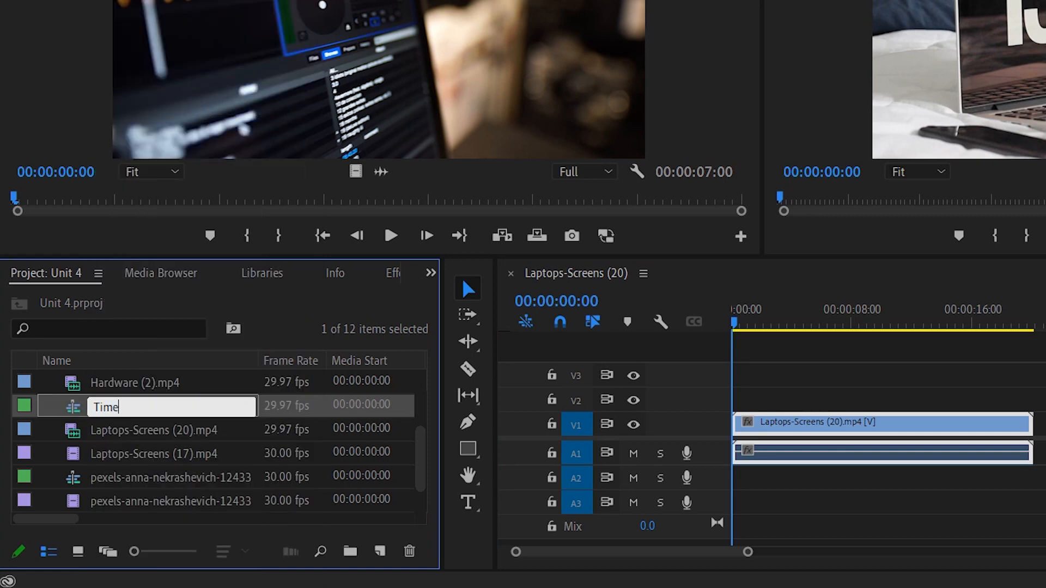
{"action": "key", "text": "Tab"}
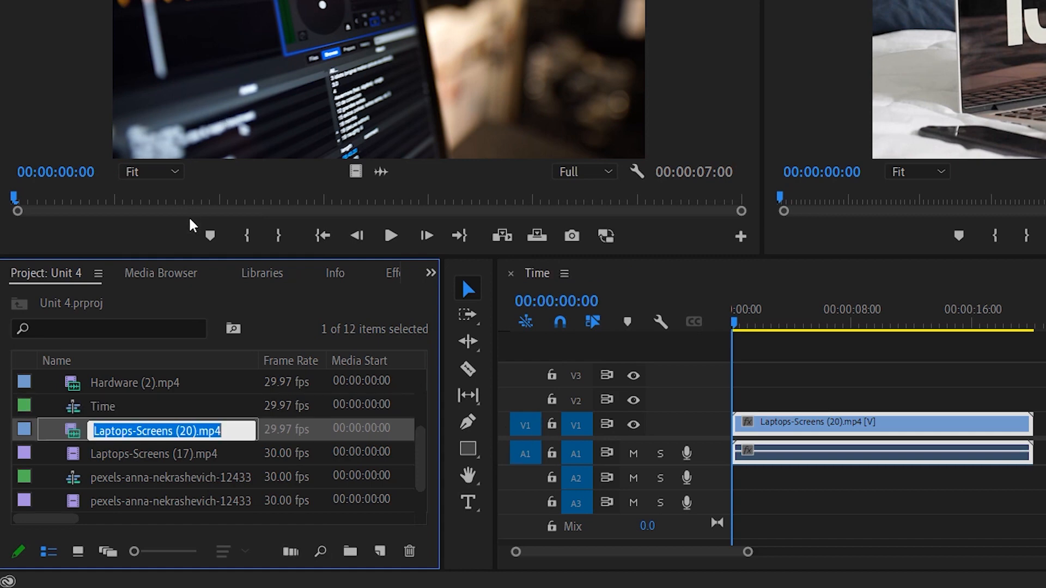
{"action": "left_click", "coordinate": [110, 413]}
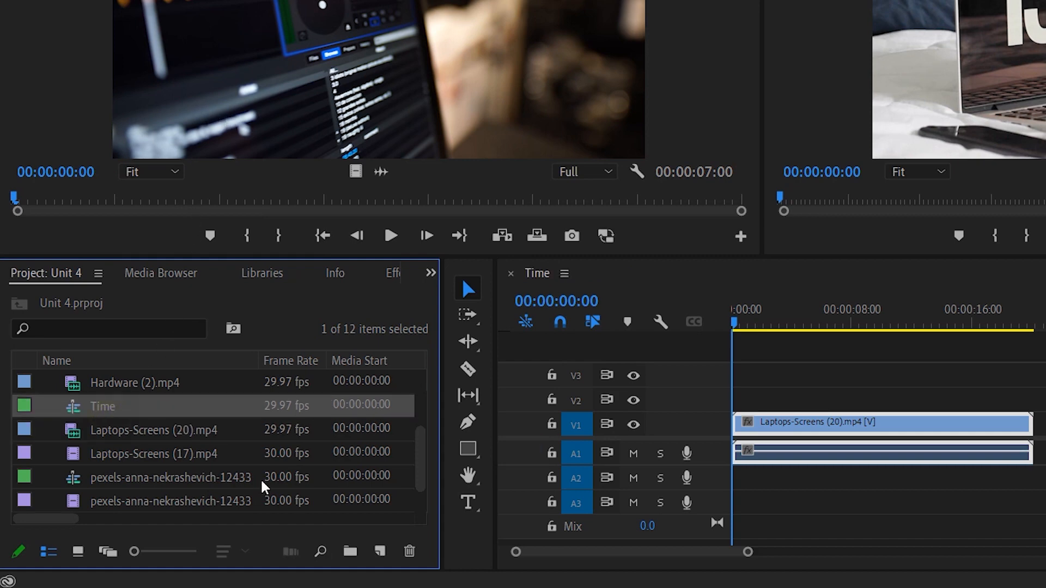
Create a new bin in the project and move the Time sequence into it.
{"action": "left_click", "coordinate": [351, 552]}
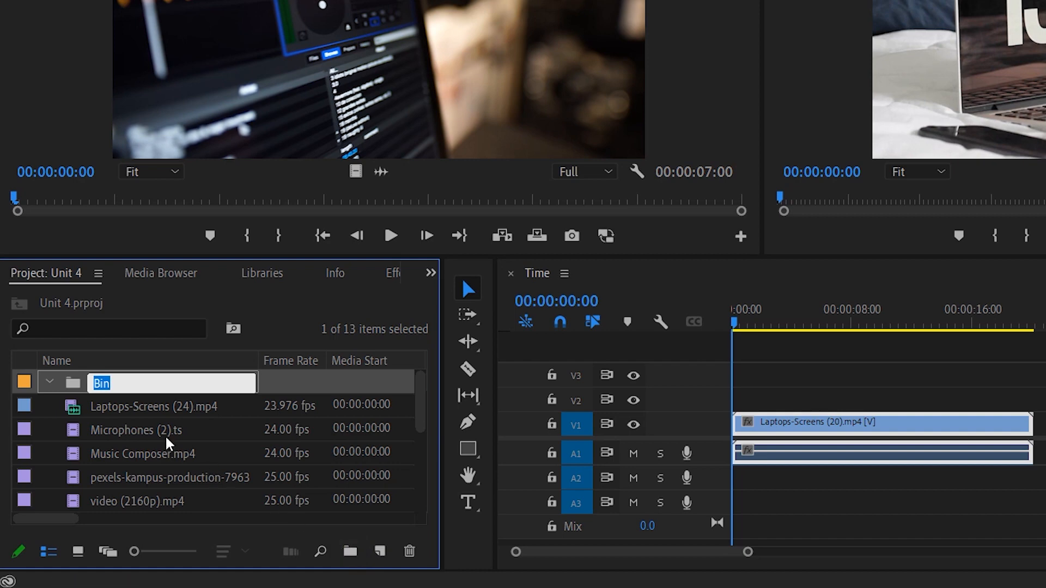
{"action": "left_click", "coordinate": [111, 431]}
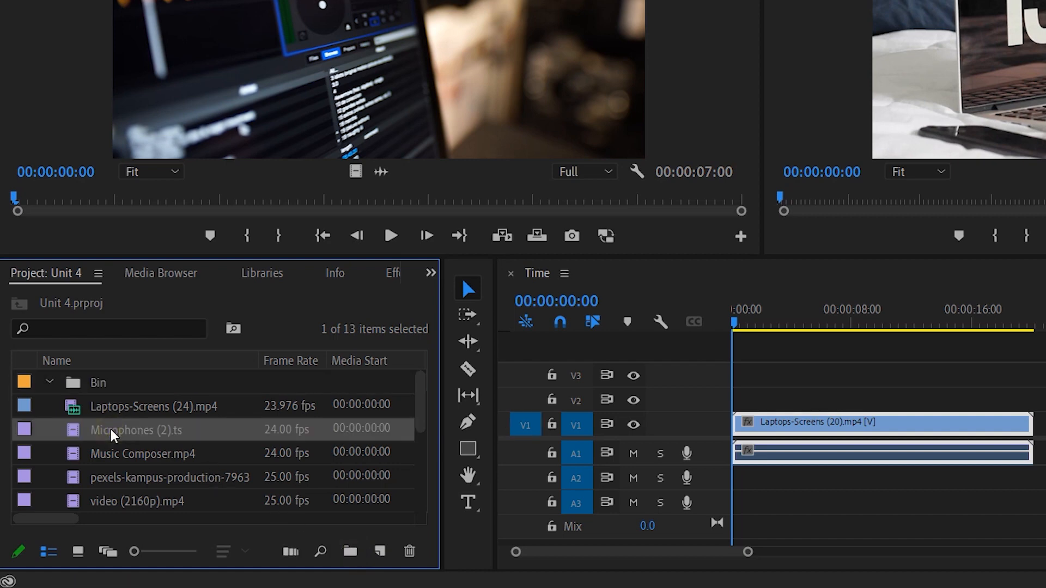
{"action": "scroll", "coordinate": [111, 436], "scroll_direction": "down", "scroll_amount": 3}
{"action": "left_click_drag", "start_coordinate": [105, 502], "coordinate": [96, 384]}
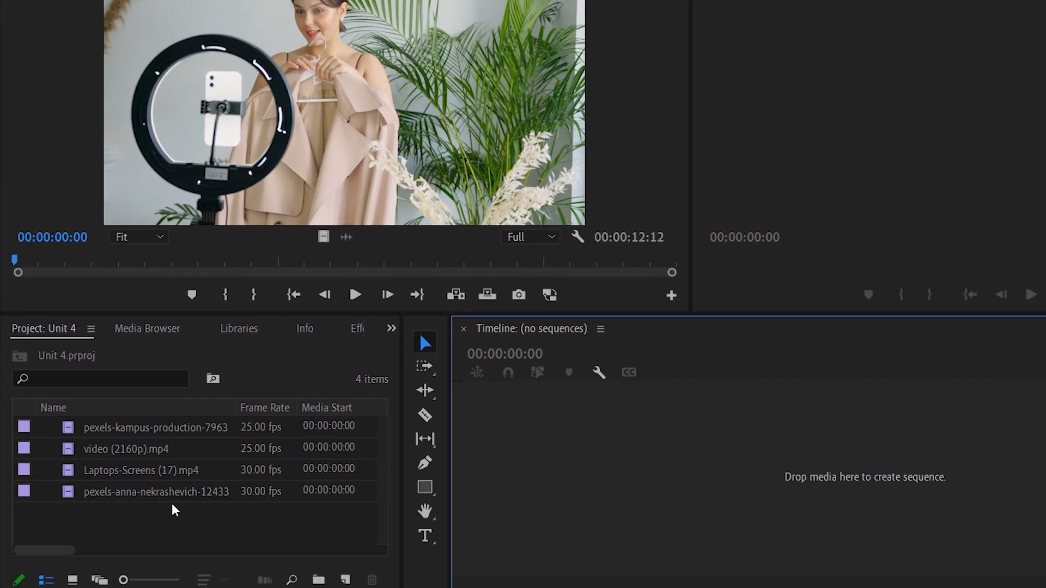
{"action": "left_click", "coordinate": [124, 493]}
{"action": "left_click", "coordinate": [155, 474]}
{"action": "left_click", "coordinate": [152, 452]}
{"action": "left_click", "coordinate": [149, 431]}
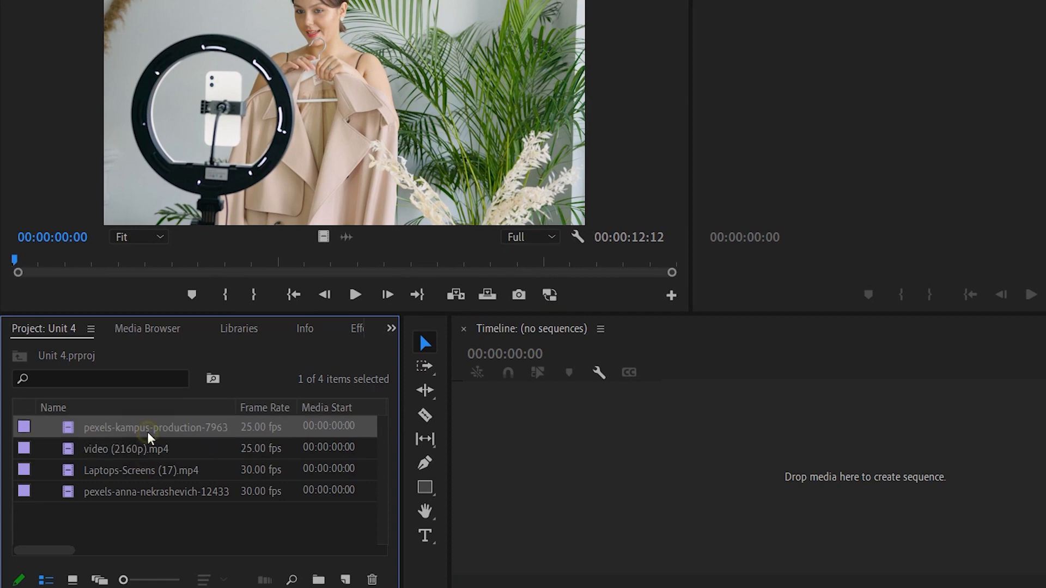
{"action": "left_click", "coordinate": [151, 493]}
{"action": "left_click_drag", "start_coordinate": [151, 493], "coordinate": [509, 437]}
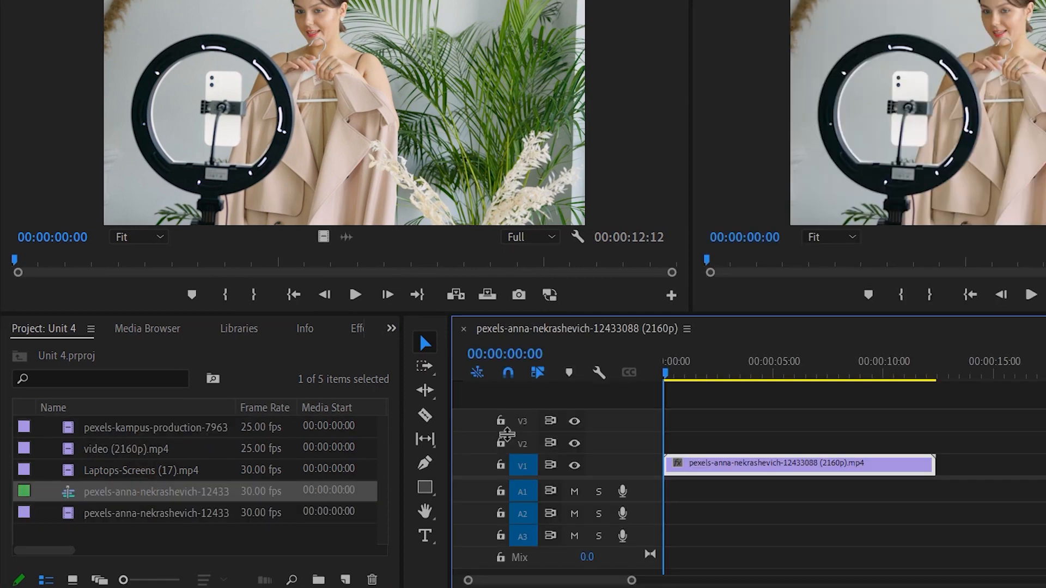
Rename the new pexels sequence to test and place it in a new bin.
{"action": "right_click", "coordinate": [90, 493]}
{"action": "left_click", "coordinate": [146, 179]}
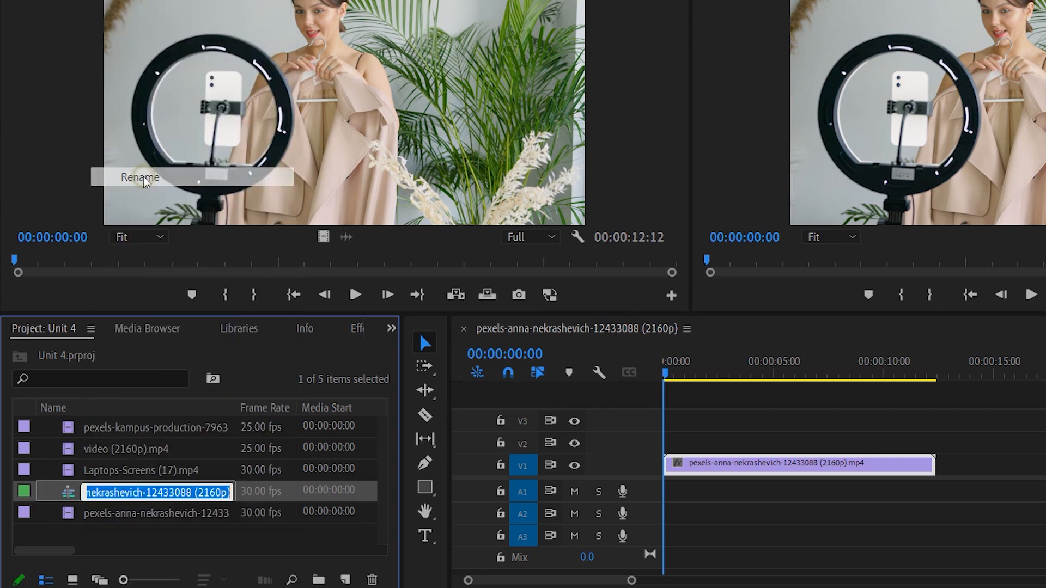
{"action": "type", "text": "tes"}
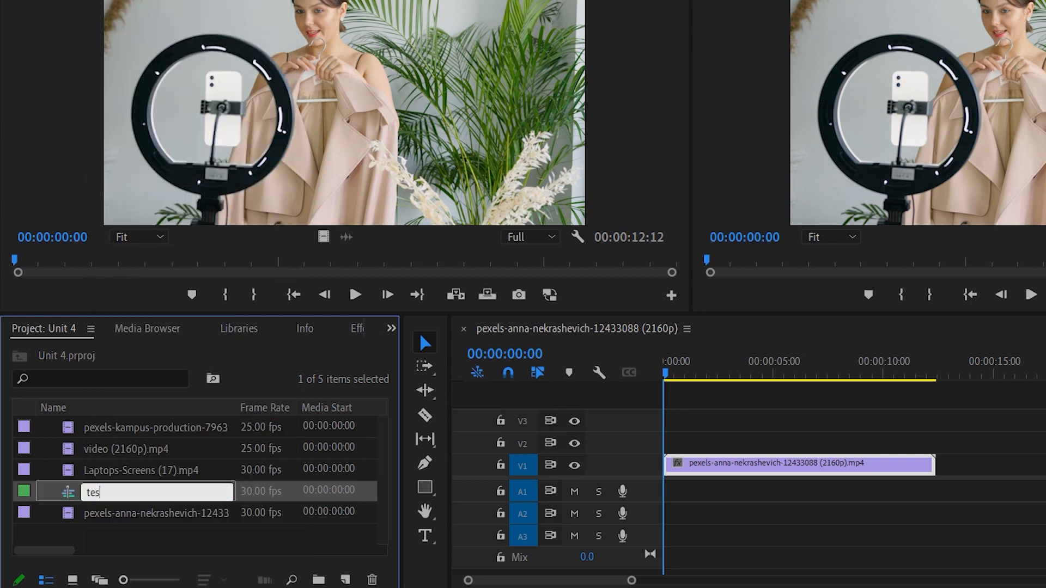
{"action": "left_click", "coordinate": [147, 524]}
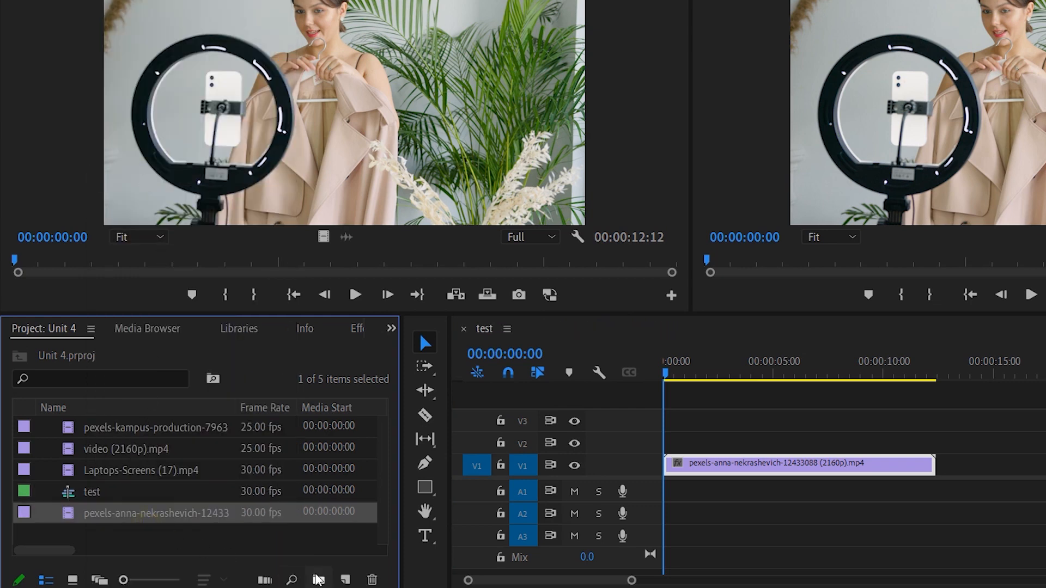
{"action": "left_click", "coordinate": [319, 579]}
{"action": "left_click_drag", "start_coordinate": [83, 536], "coordinate": [91, 433]}
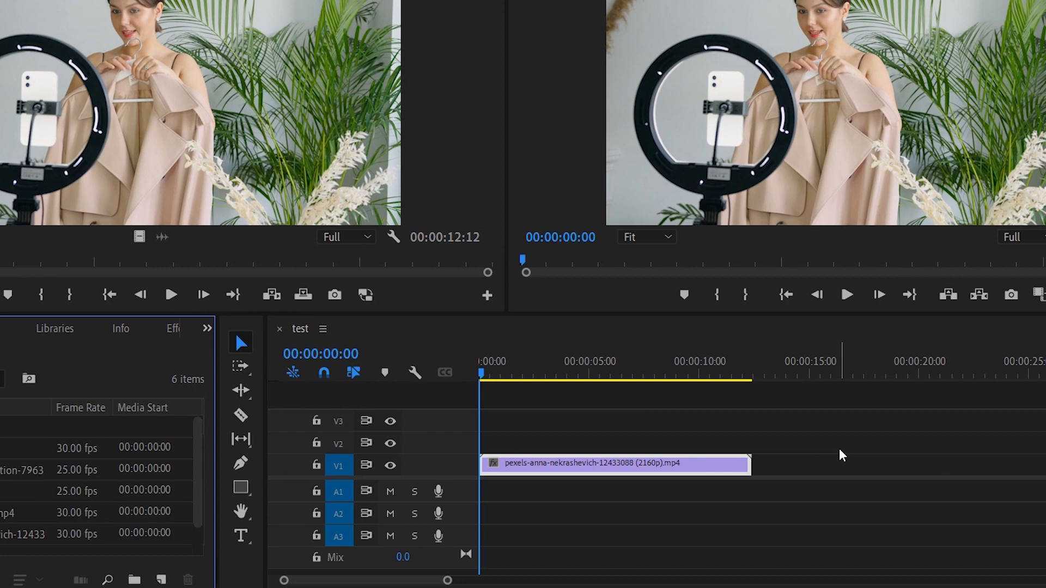
Play back the test sequence and pause it at 00:00:11:14.
{"action": "left_click", "coordinate": [855, 458]}
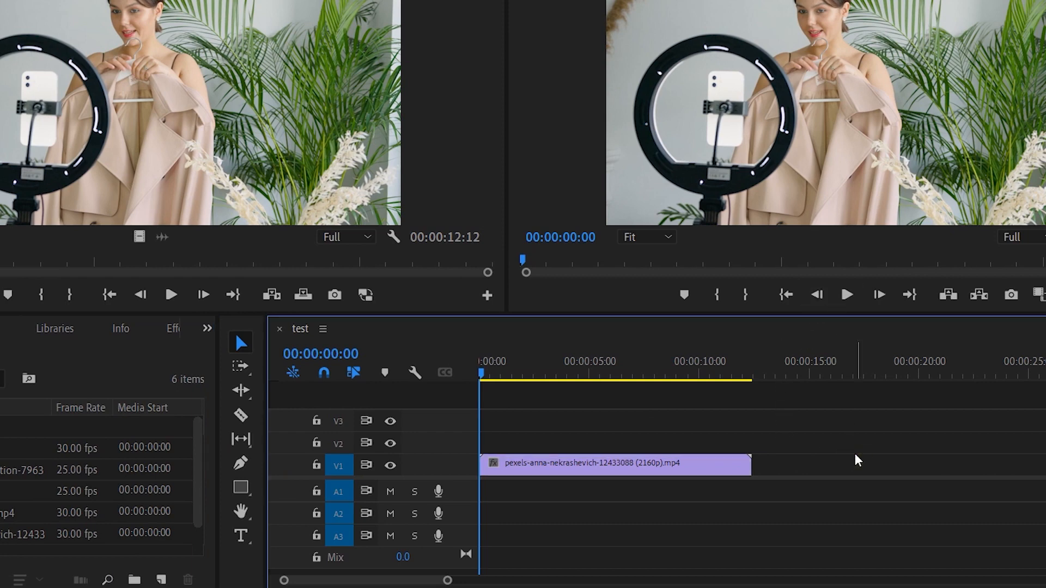
{"action": "key", "text": "space"}
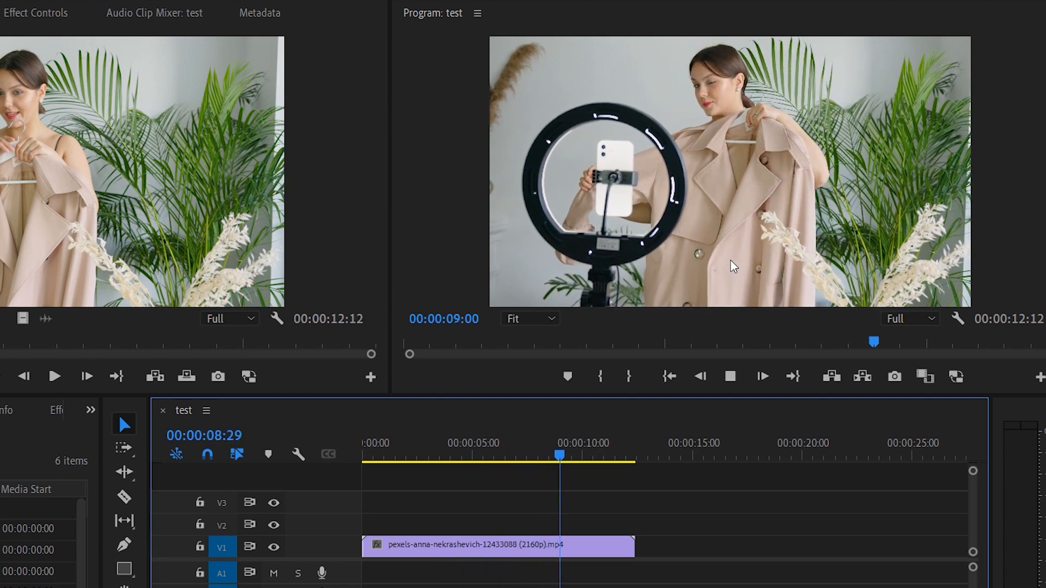
{"action": "left_click", "coordinate": [730, 377]}
{"action": "left_click", "coordinate": [730, 377]}
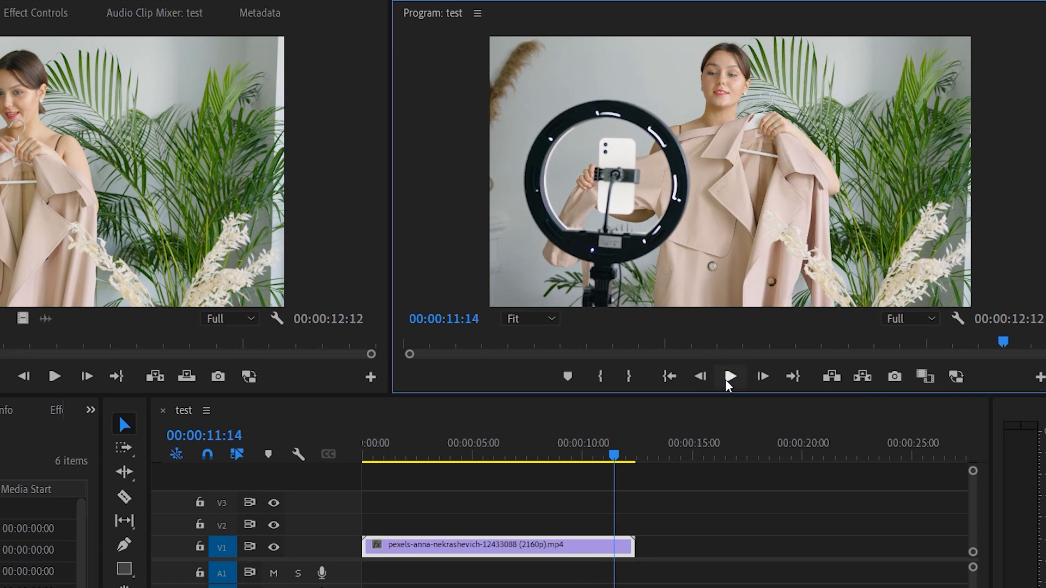
Delete the pexels clip from the timeline and place it again at the start of track V1.
{"action": "left_click", "coordinate": [533, 552]}
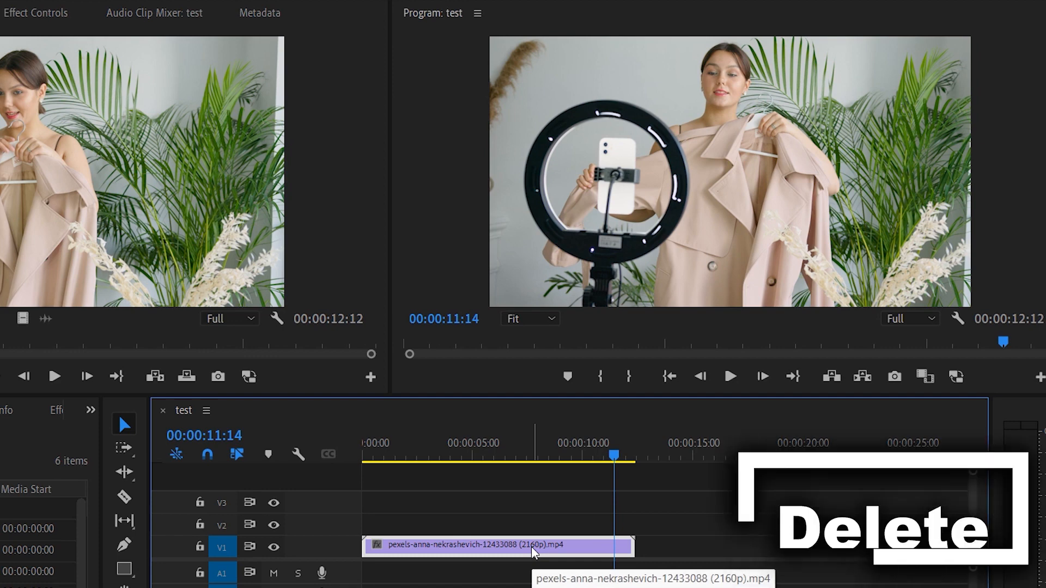
{"action": "key", "text": "Delete"}
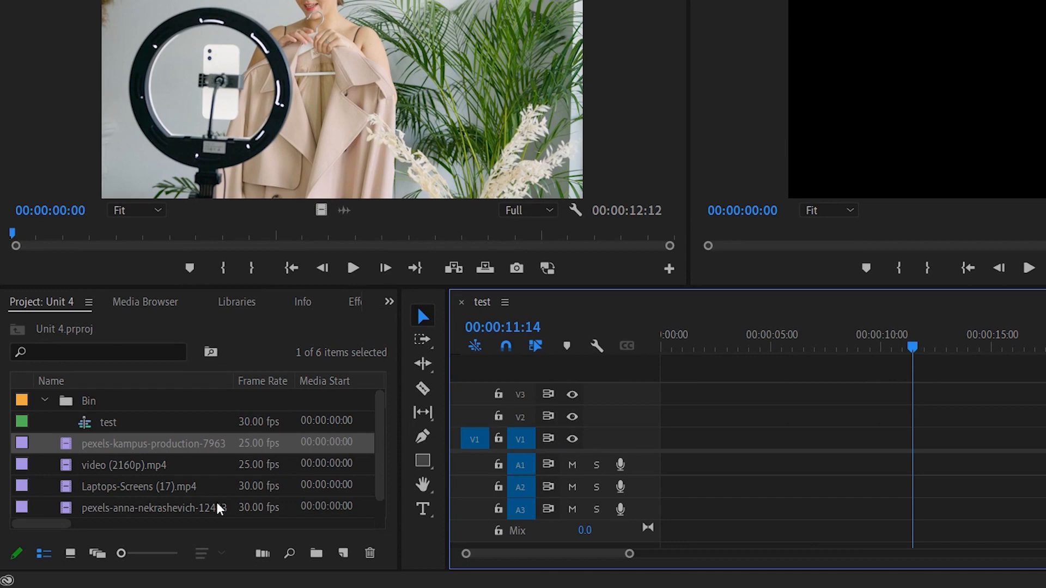
{"action": "left_click_drag", "start_coordinate": [202, 515], "coordinate": [666, 445]}
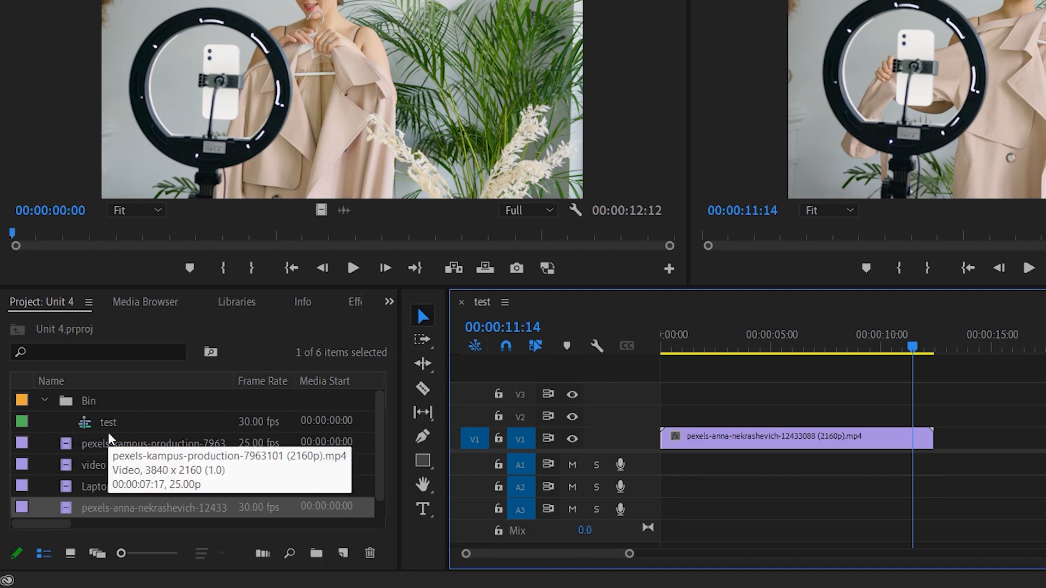
Add Laptops-Screens (17).mp4 and video (2160p).mp4 one after the other on V1, directly behind the pexels clip.
{"action": "left_click_drag", "start_coordinate": [114, 493], "coordinate": [522, 476]}
{"action": "left_click_drag", "start_coordinate": [416, 476], "coordinate": [851, 438]}
{"action": "mouse_move", "coordinate": [726, 438]}
{"action": "left_mouse_down"}
{"action": "mouse_move", "coordinate": [741, 442]}
{"action": "mouse_move", "coordinate": [710, 439]}
{"action": "mouse_move", "coordinate": [747, 443]}
{"action": "mouse_move", "coordinate": [712, 442]}
{"action": "left_mouse_up"}
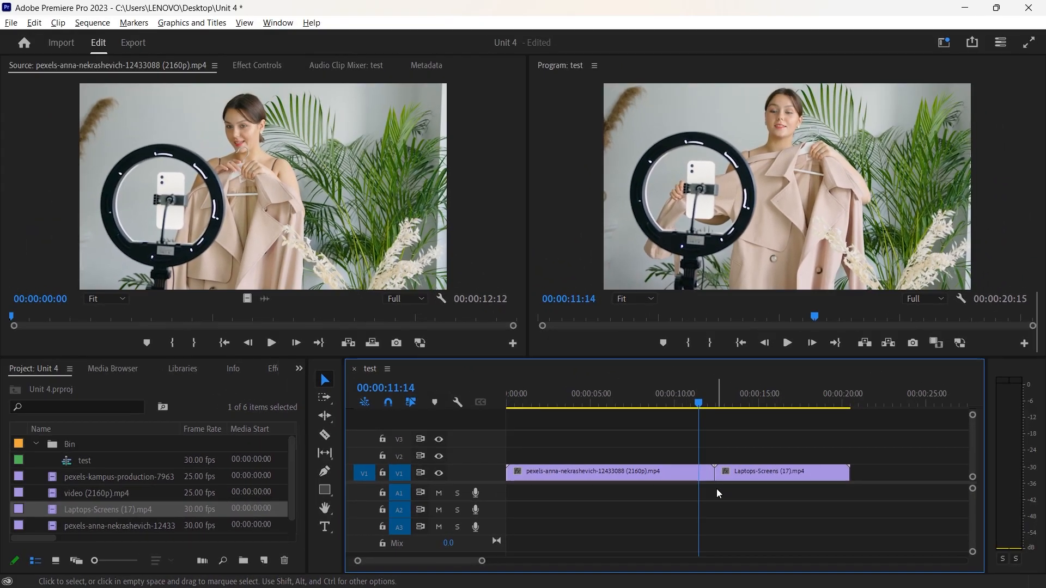
{"action": "left_click_drag", "start_coordinate": [89, 493], "coordinate": [856, 487]}
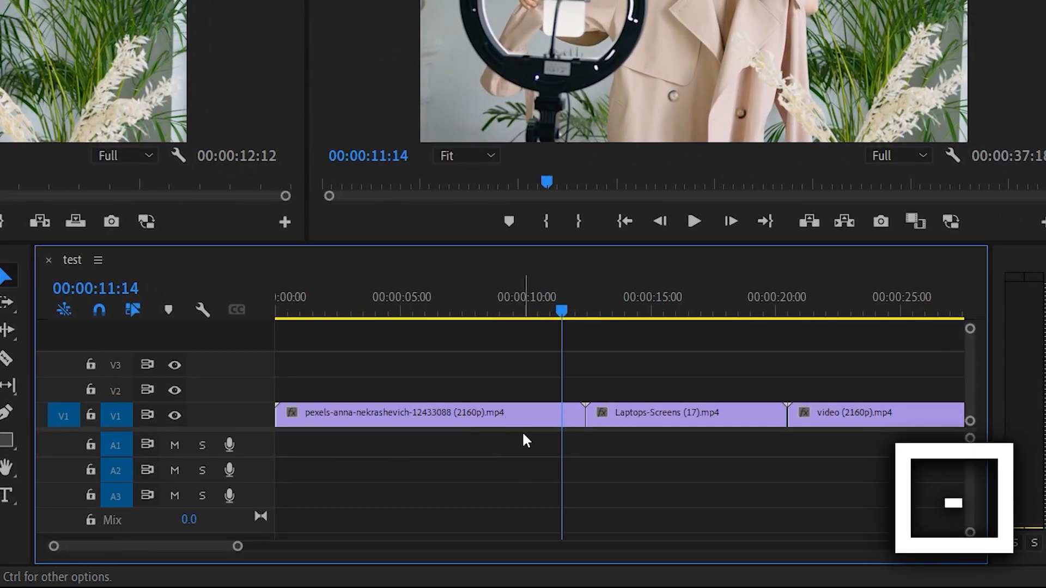
Zoom the timeline's time scale out and in around the playhead to inspect the three clips.
{"action": "key", "text": "minus"}
{"action": "key", "text": "minus"}
{"action": "key", "text": "minus"}
{"action": "key", "text": "minus"}
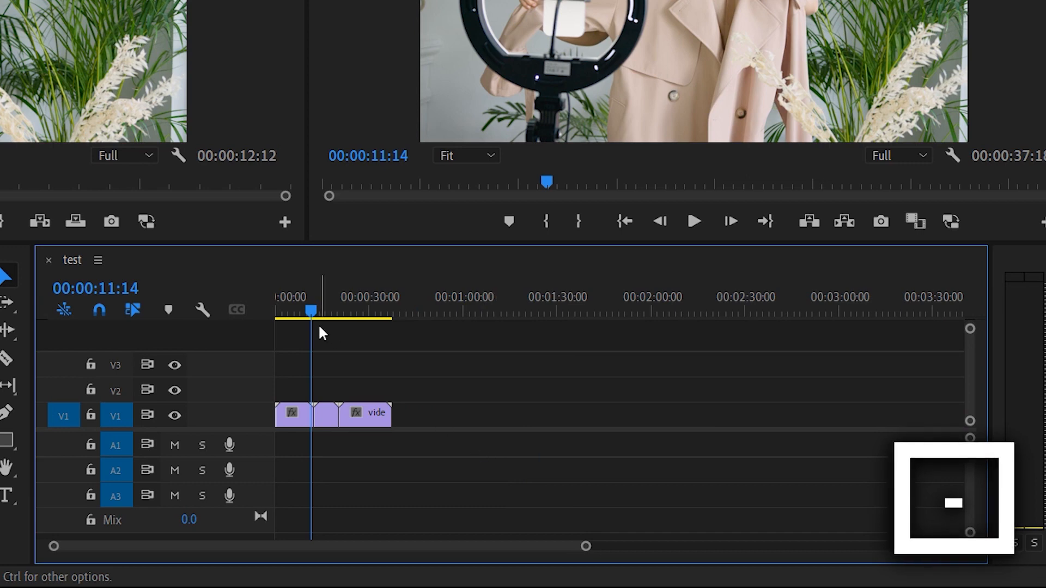
{"action": "key", "text": "equal"}
{"action": "key", "text": "equal"}
{"action": "key", "text": "equal"}
{"action": "key", "text": "equal"}
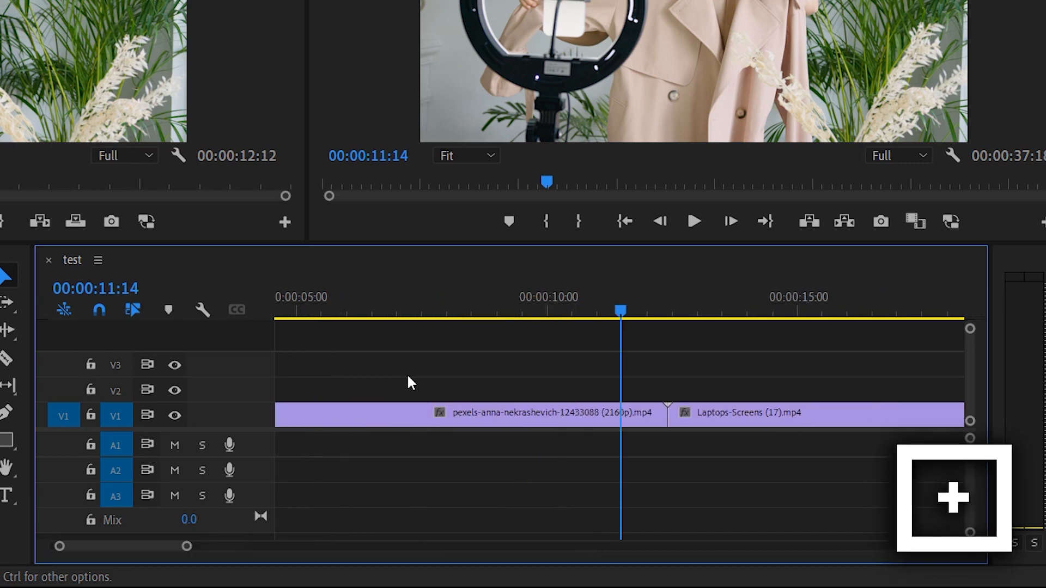
{"action": "key", "text": "equal"}
{"action": "key", "text": "equal"}
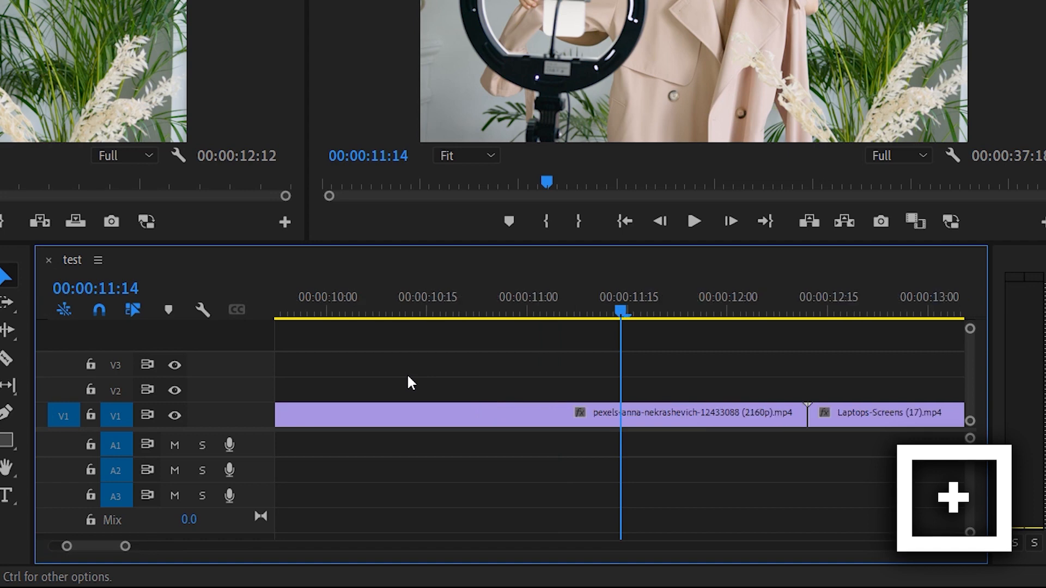
{"action": "key", "text": "minus"}
{"action": "key", "text": "minus"}
{"action": "key", "text": "minus"}
{"action": "key", "text": "minus"}
{"action": "key", "text": "minus"}
{"action": "key", "text": "minus"}
{"action": "key", "text": "equal"}
{"action": "key", "text": "equal"}
{"action": "key", "text": "equal"}
{"action": "key", "text": "equal"}
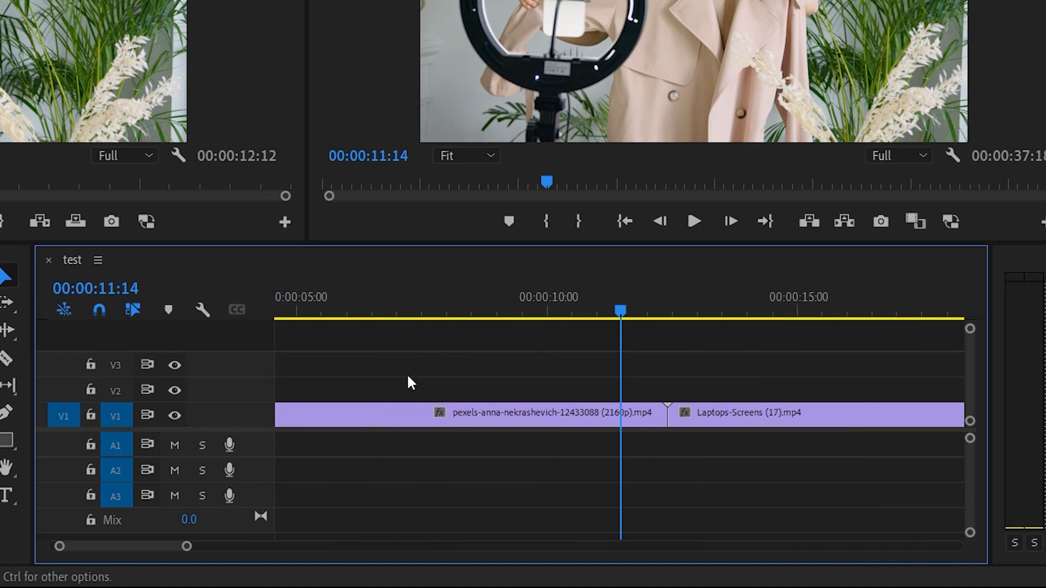
{"action": "key", "text": "minus"}
{"action": "key", "text": "minus"}
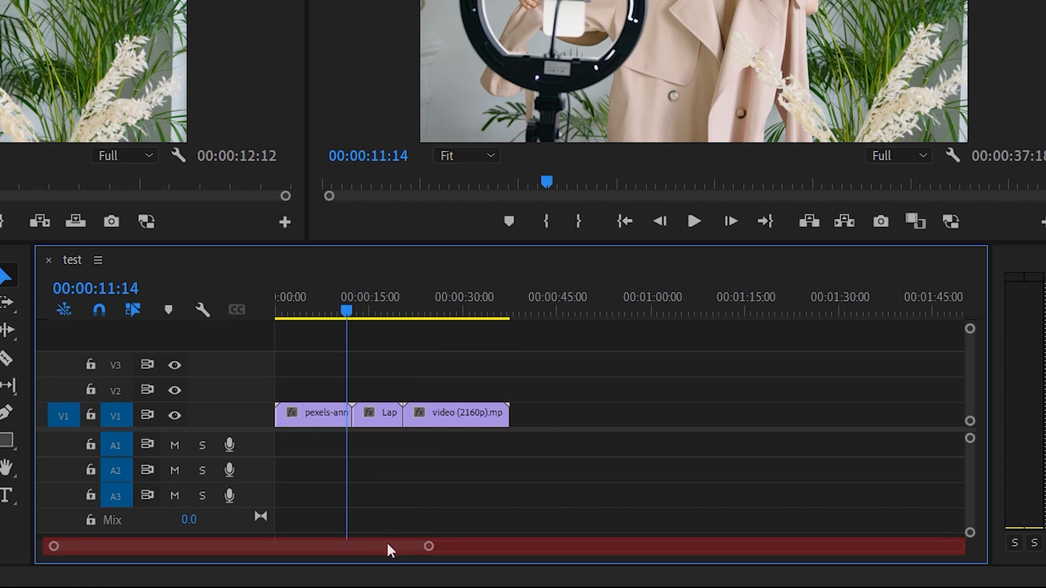
{"action": "left_click_drag", "start_coordinate": [428, 546], "coordinate": [458, 556]}
Increase the height of the video tracks to enlarge the clip thumbnails, and increase the height of the audio tracks.
{"action": "left_click_drag", "start_coordinate": [969, 332], "coordinate": [971, 311]}
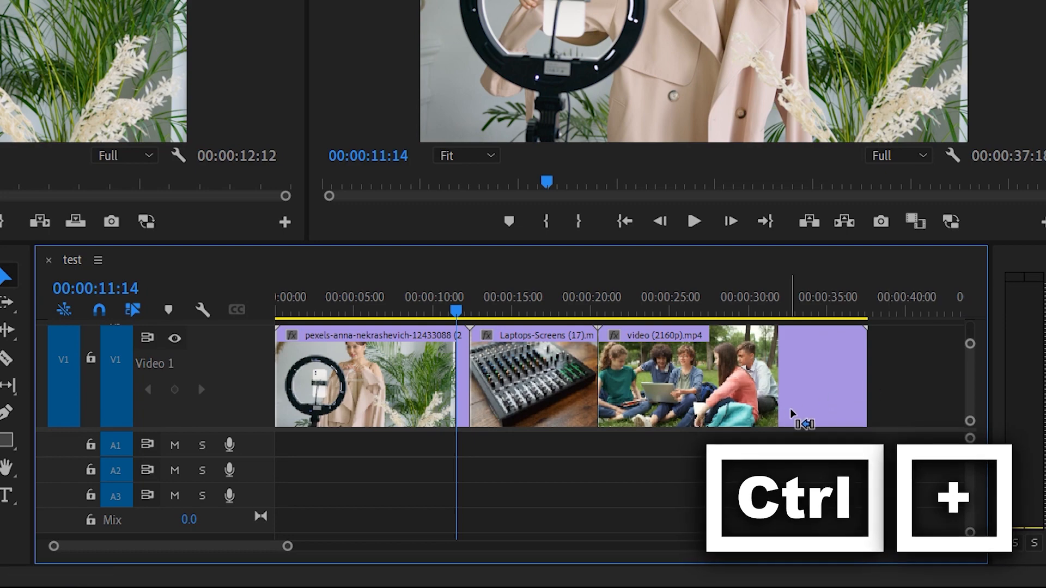
{"action": "key", "text": "ctrl+equal"}
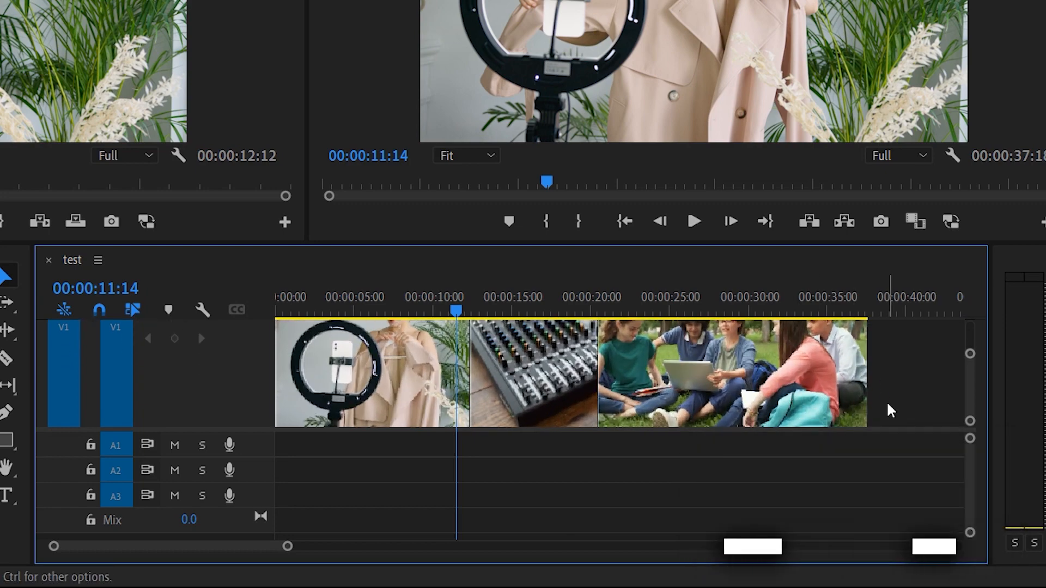
{"action": "key", "text": "alt+equal"}
{"action": "key", "text": "alt+equal"}
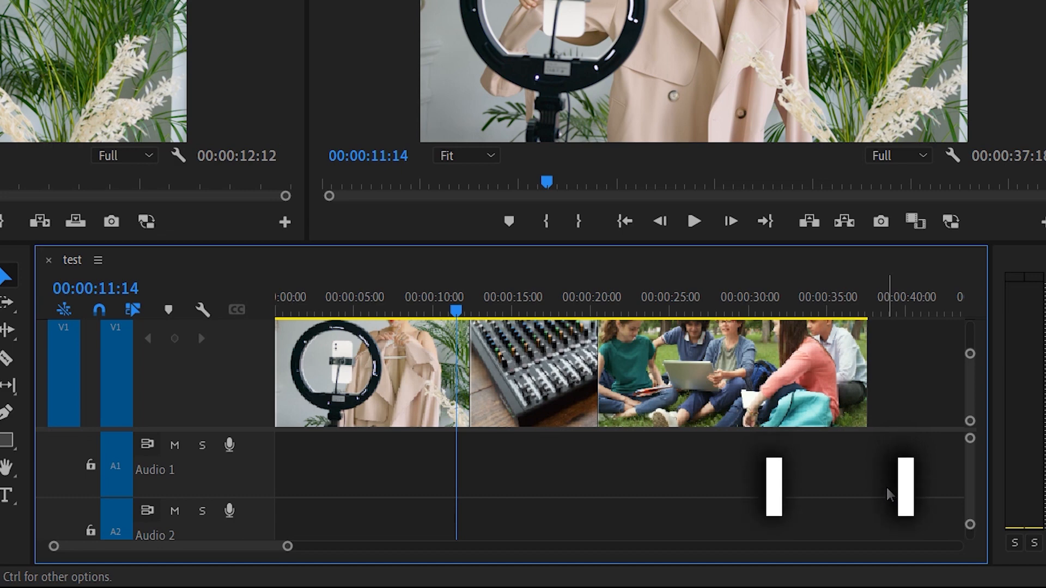
Jump the playhead between the edit points, from the sequence start to its end and back, across all three clips.
{"action": "key", "text": "Up"}
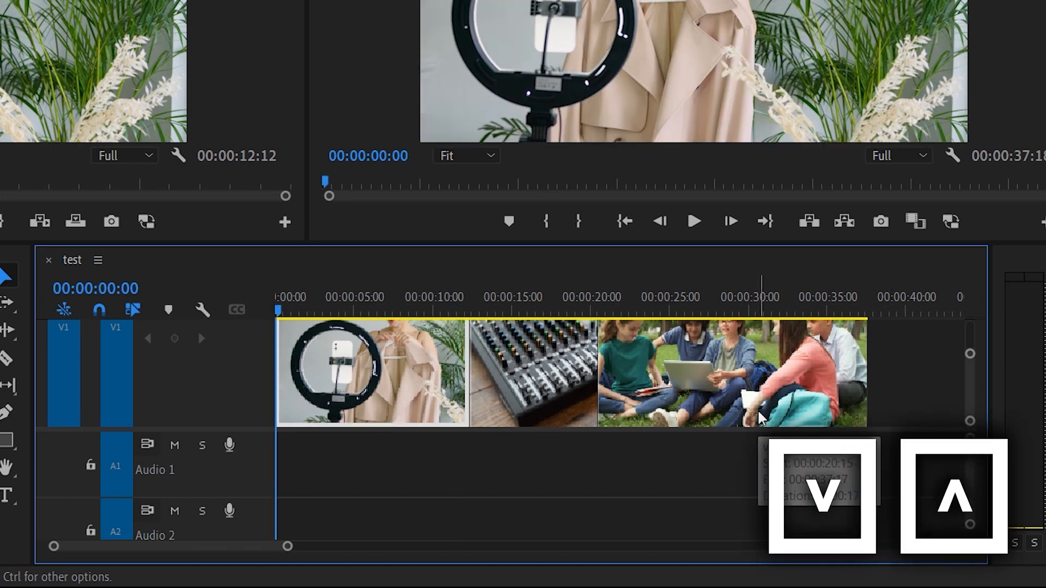
{"action": "key", "text": "Down"}
{"action": "key", "text": "Down"}
{"action": "key", "text": "Down"}
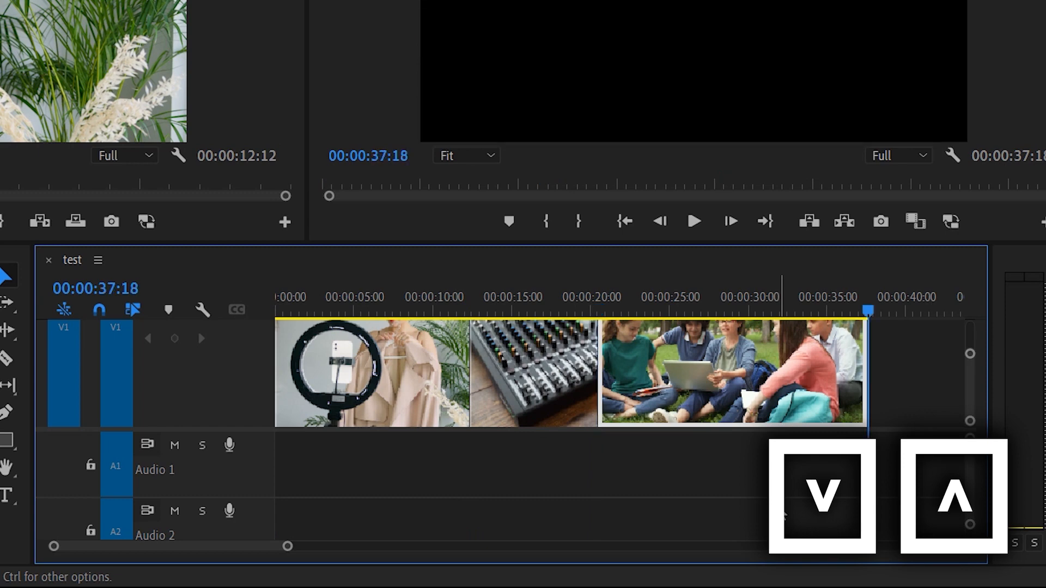
{"action": "key", "text": "Up"}
{"action": "key", "text": "Up"}
{"action": "key", "text": "Up"}
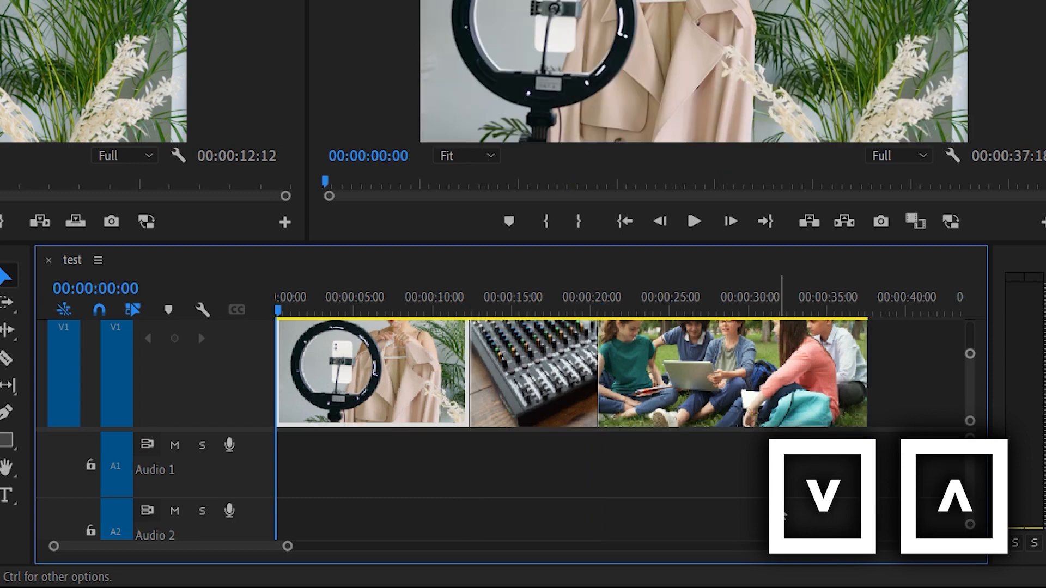
{"action": "key", "text": "Down"}
{"action": "key", "text": "Down"}
{"action": "key", "text": "Down"}
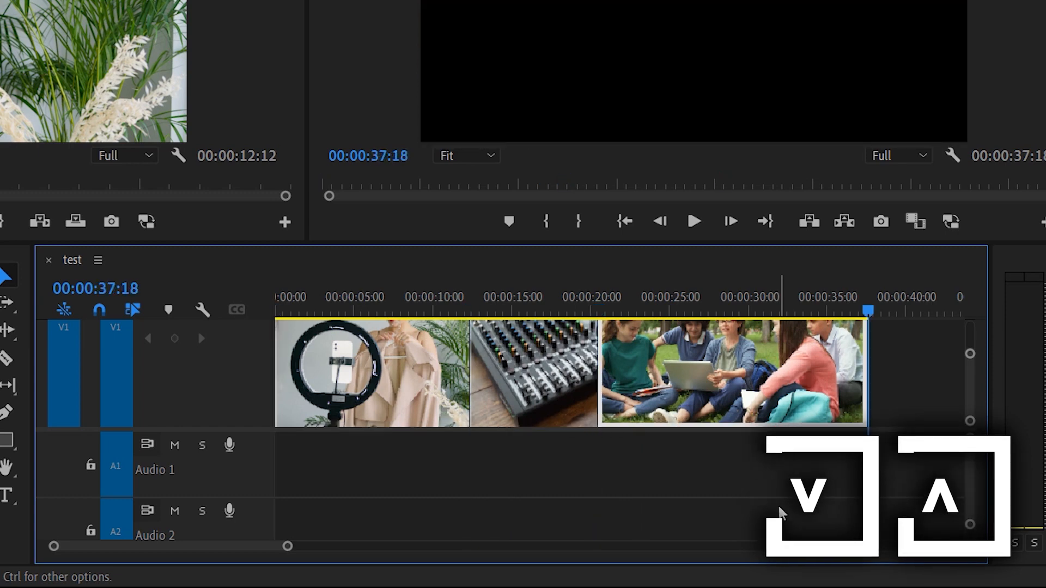
{"action": "key", "text": "Up"}
{"action": "key", "text": "Up"}
{"action": "key", "text": "Up"}
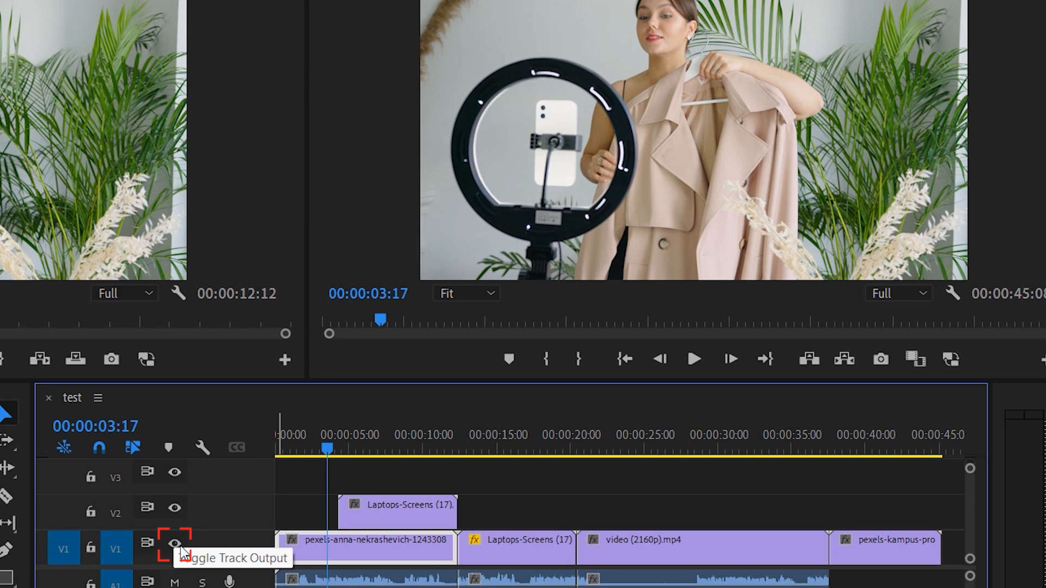
Turn the output of video track V1 off and on again twice to compare the picture.
{"action": "left_click", "coordinate": [176, 544]}
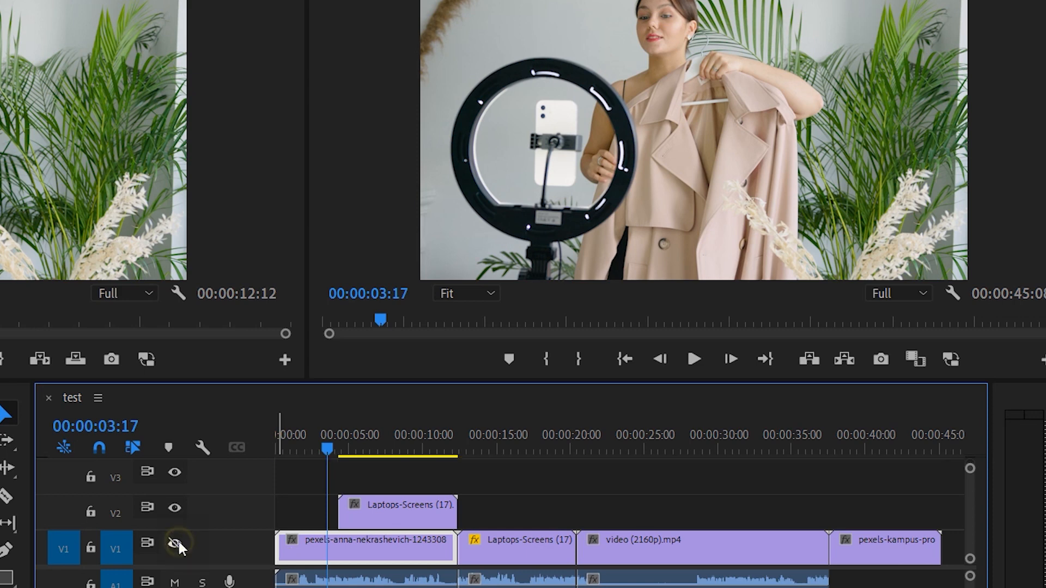
{"action": "left_click", "coordinate": [174, 544]}
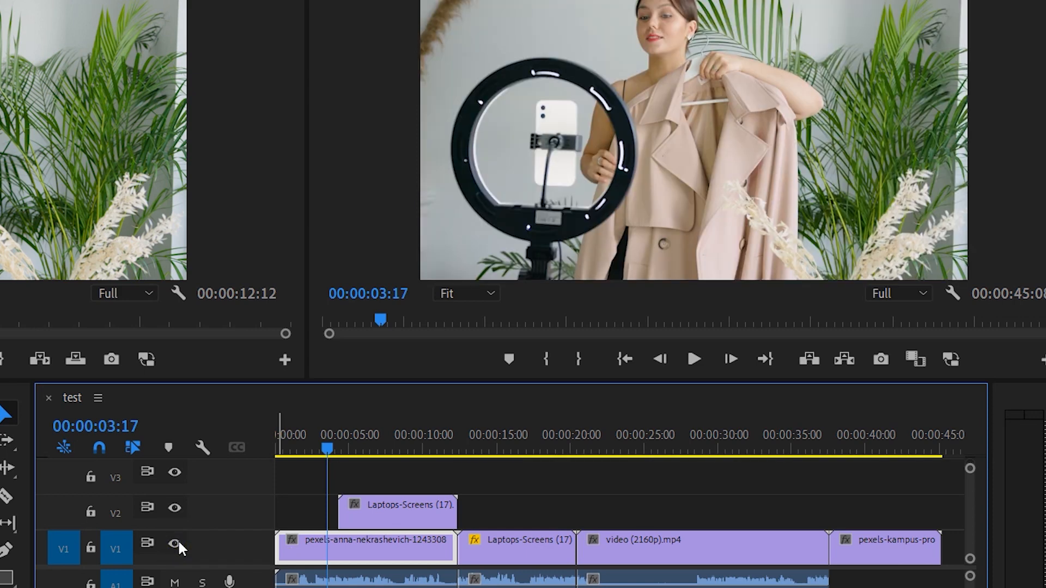
{"action": "left_click", "coordinate": [174, 544]}
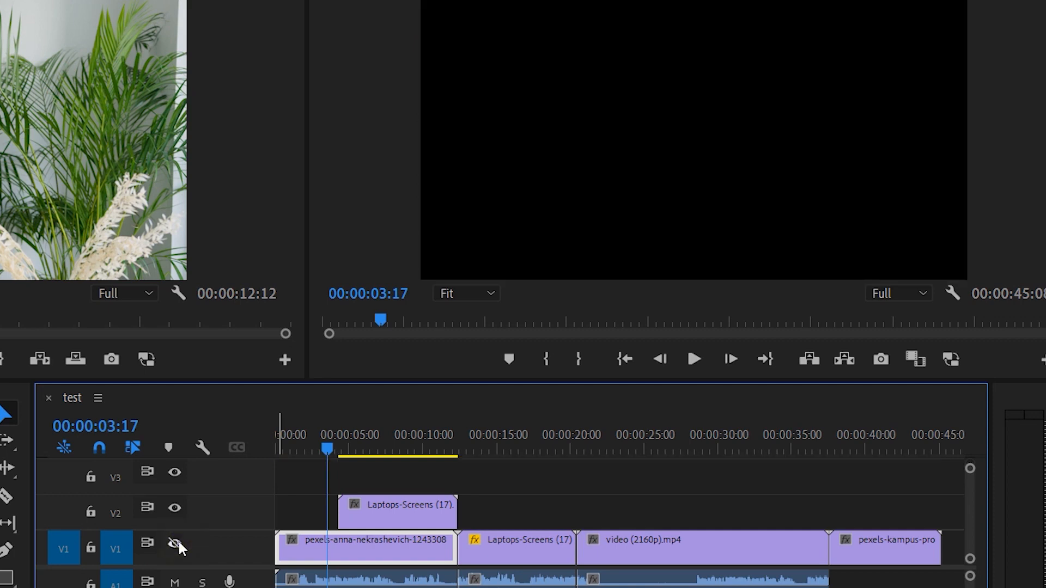
{"action": "left_click", "coordinate": [175, 544]}
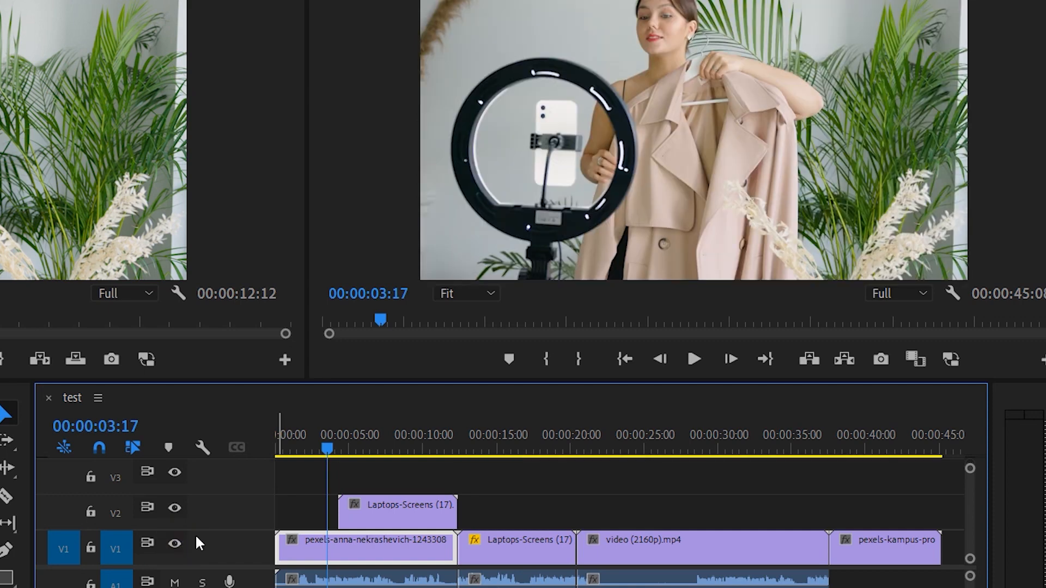
Move the playhead to 00:00:05:21 and toggle the output of video track V2, leaving it hidden.
{"action": "left_click", "coordinate": [359, 446]}
{"action": "left_click", "coordinate": [174, 508]}
{"action": "left_click", "coordinate": [174, 508]}
{"action": "left_click", "coordinate": [175, 508]}
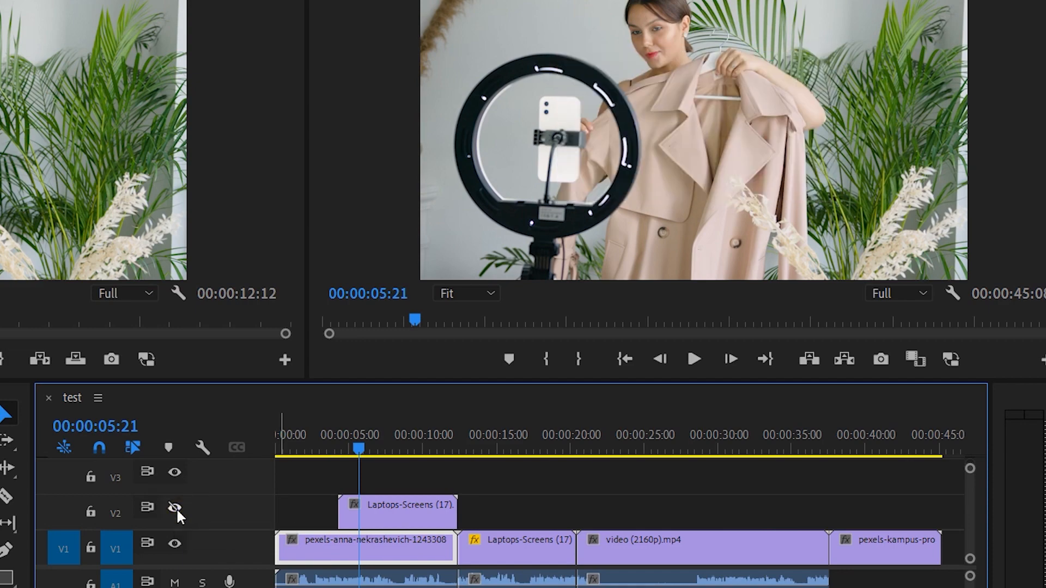
{"action": "left_click", "coordinate": [174, 508]}
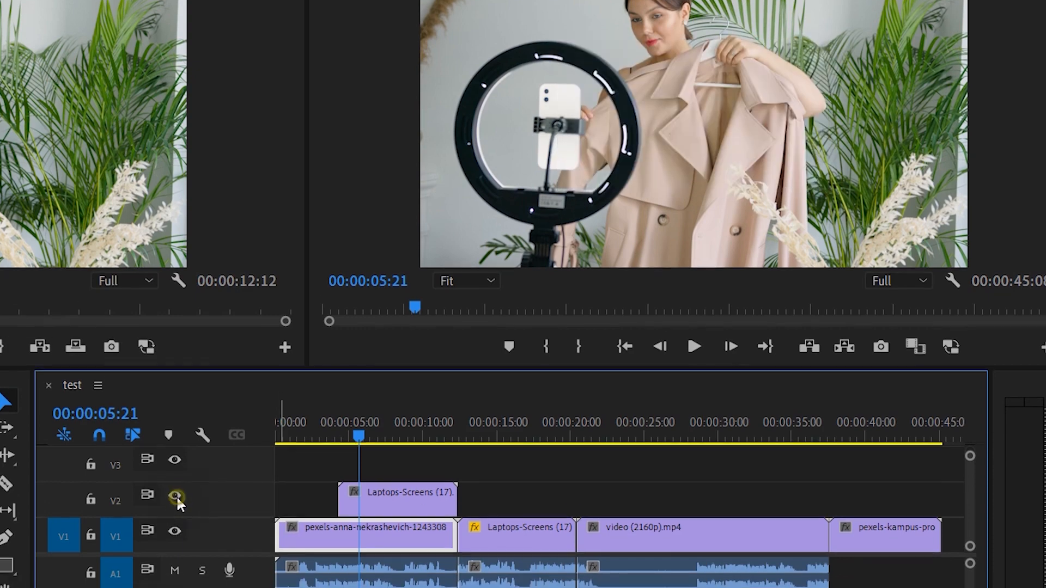
{"action": "left_click", "coordinate": [174, 508]}
{"action": "left_click", "coordinate": [174, 508]}
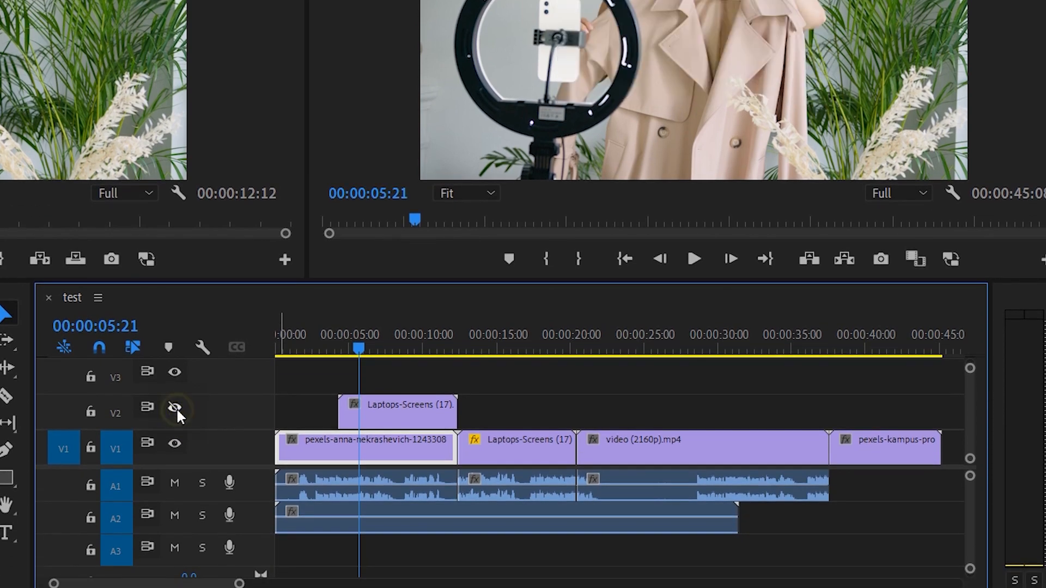
Mute and unmute audio track A1, and turn its solo mode on and off.
{"action": "left_click", "coordinate": [174, 484]}
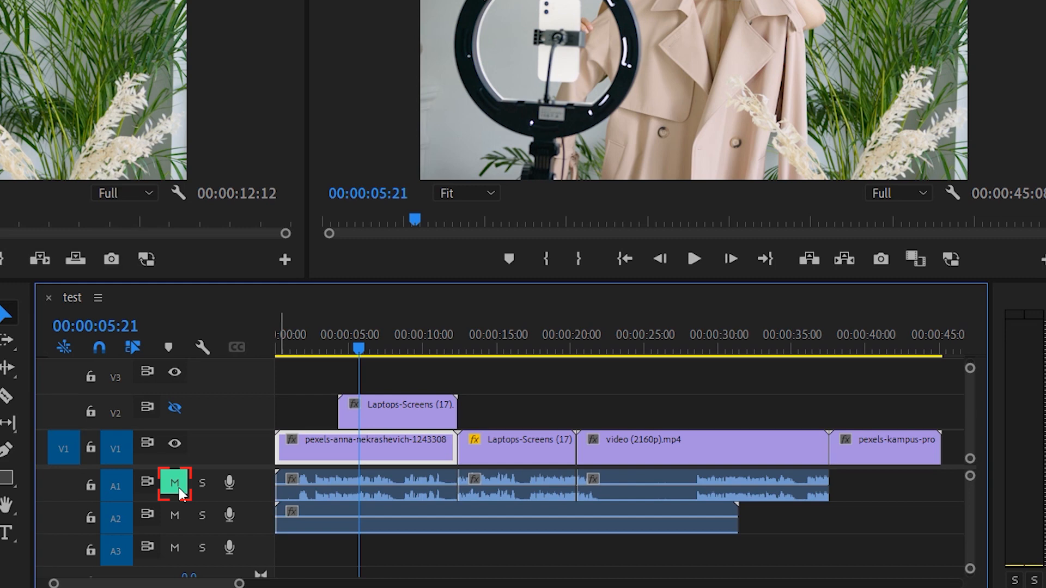
{"action": "left_click", "coordinate": [179, 488]}
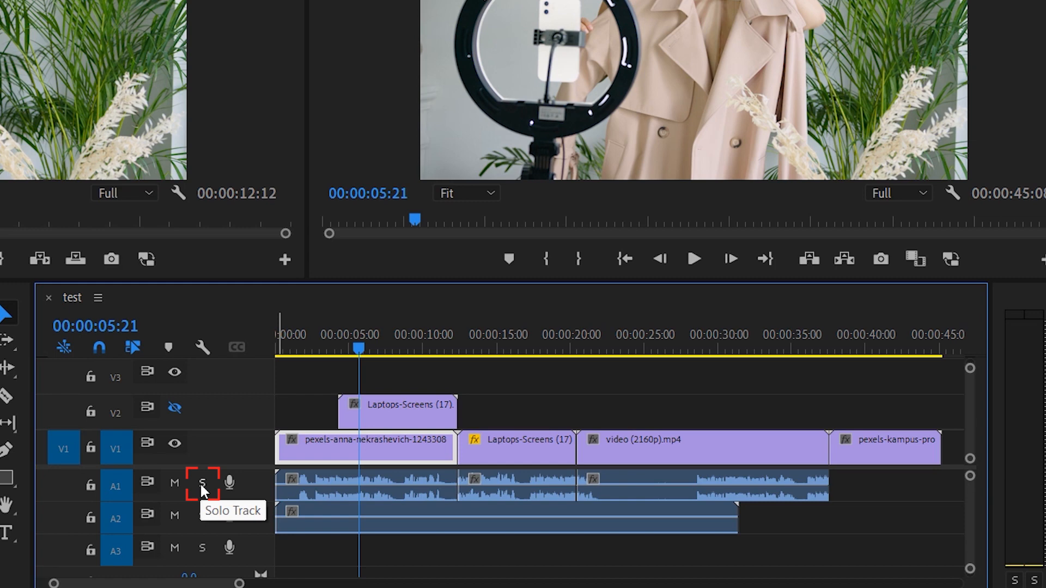
{"action": "left_click", "coordinate": [201, 485]}
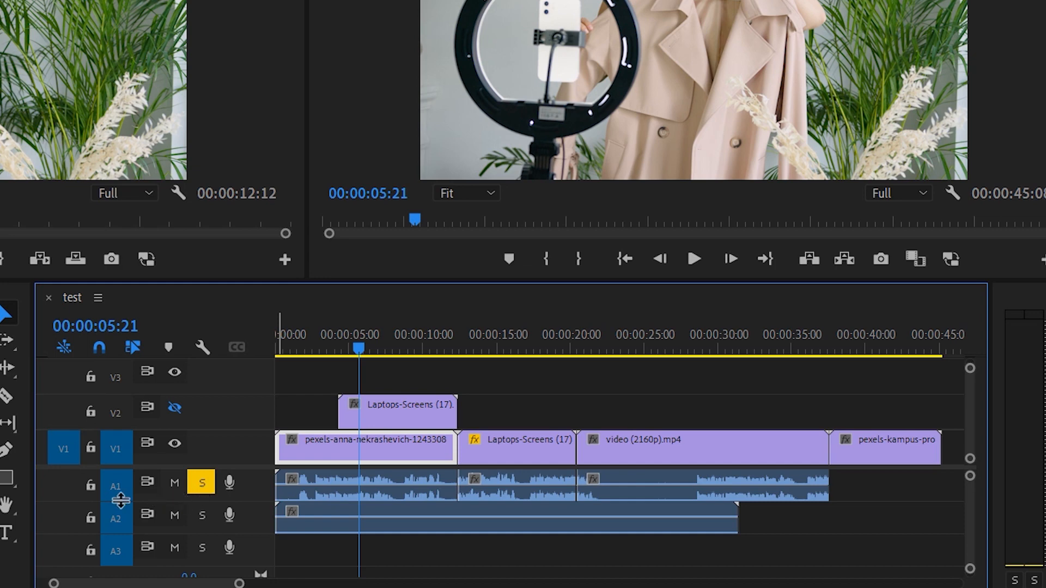
{"action": "left_click", "coordinate": [193, 483]}
{"action": "left_click", "coordinate": [194, 485]}
Lock and unlock audio track A1, and lock video track V1 against editing.
{"action": "left_click", "coordinate": [87, 488]}
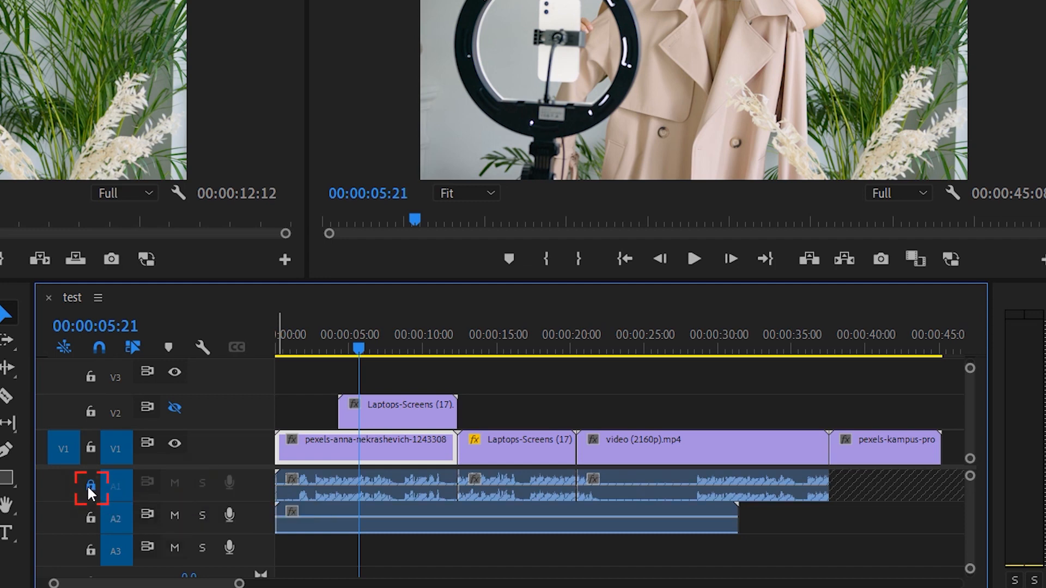
{"action": "left_click", "coordinate": [89, 485]}
{"action": "left_click", "coordinate": [91, 448]}
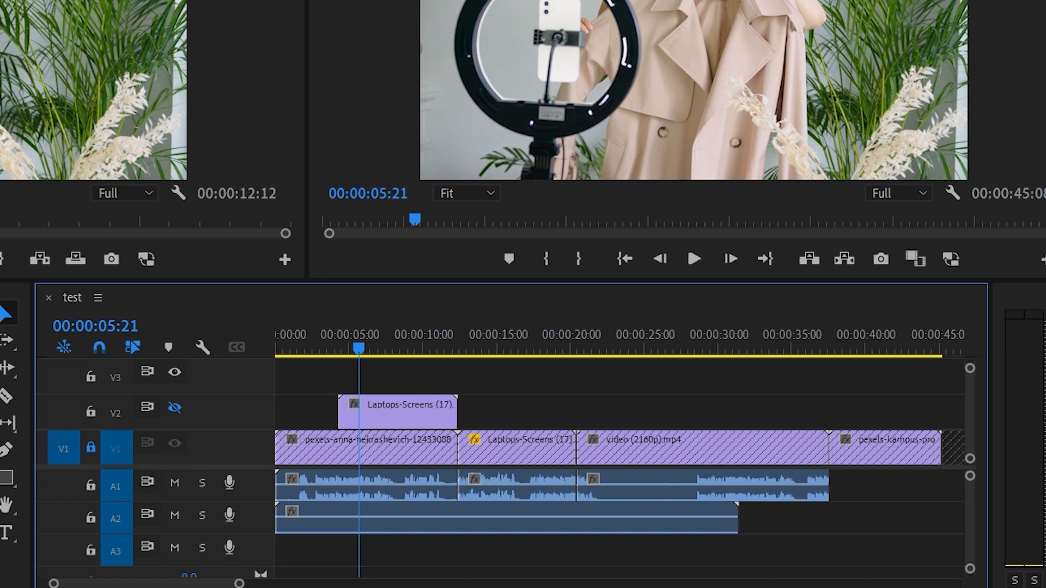
{"action": "left_click_drag", "start_coordinate": [1, 447], "coordinate": [527, 453]}
{"action": "left_click", "coordinate": [586, 408]}
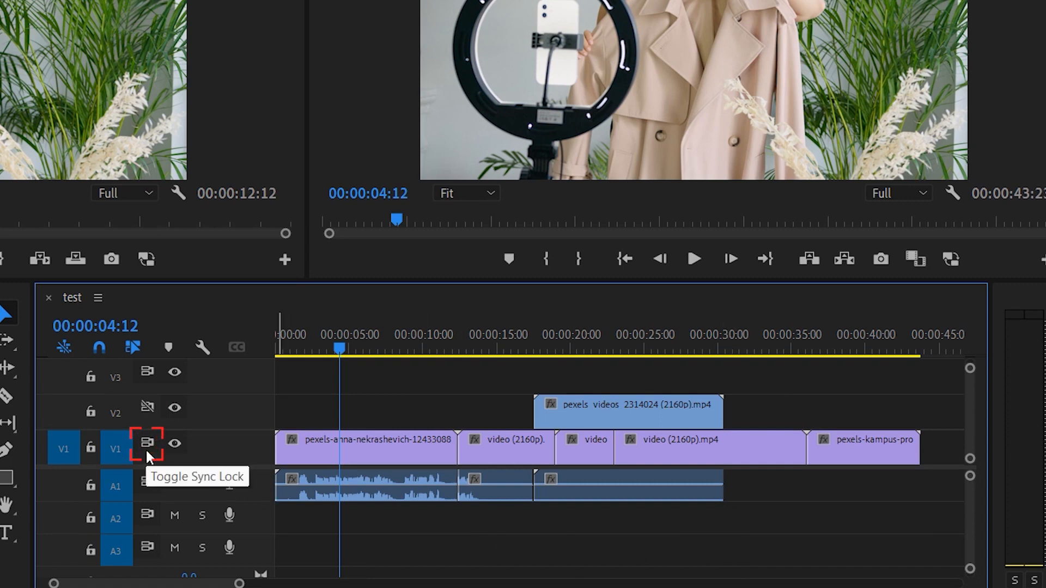
Turn on sync lock for V2 and insert the pexels-kampus-production-7963 clip three times in a row on V1 from 00:00:04:12.
{"action": "left_click", "coordinate": [145, 407]}
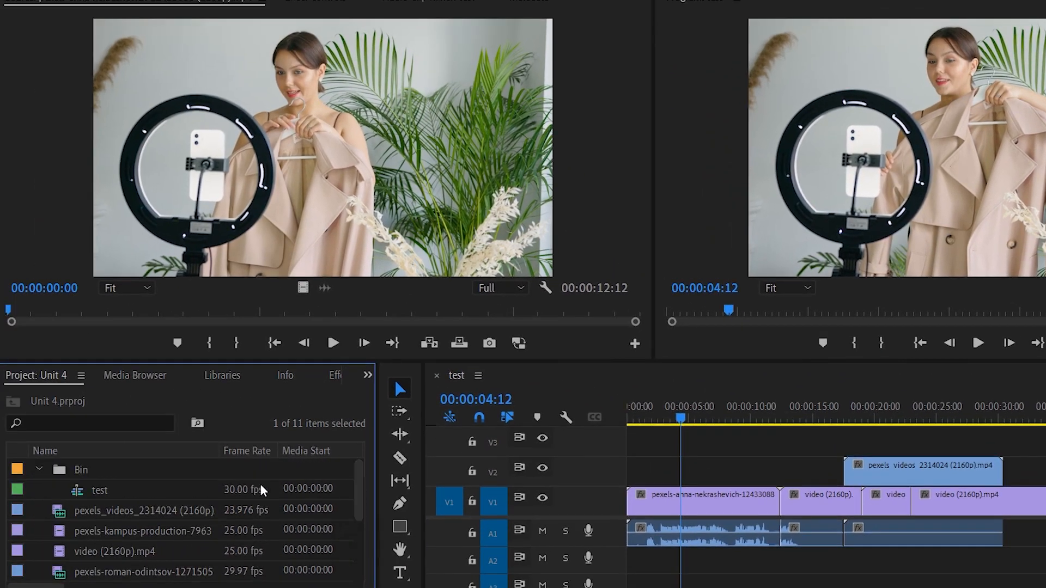
{"action": "double_click", "coordinate": [59, 537]}
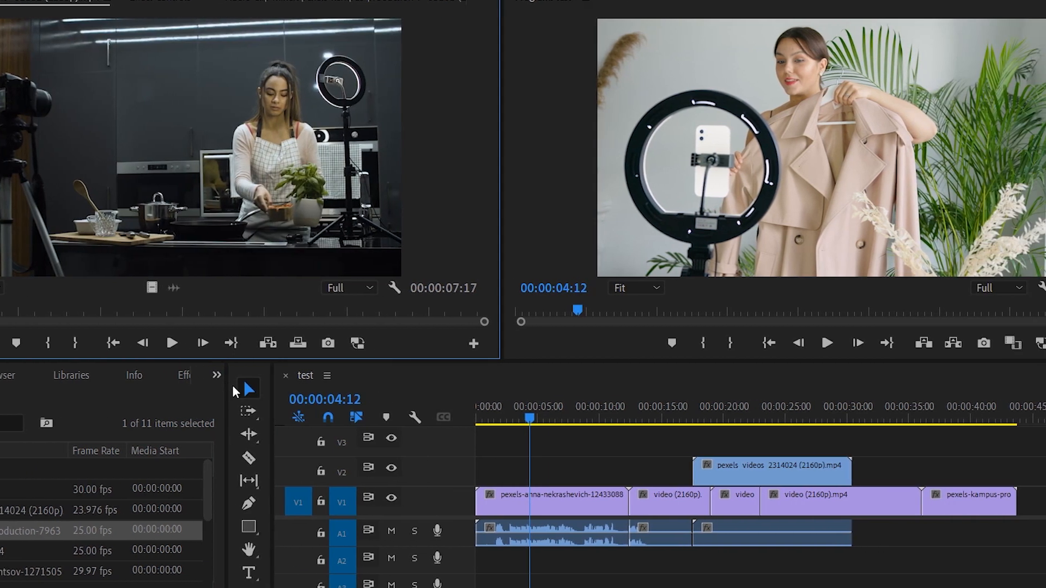
{"action": "left_click", "coordinate": [273, 342]}
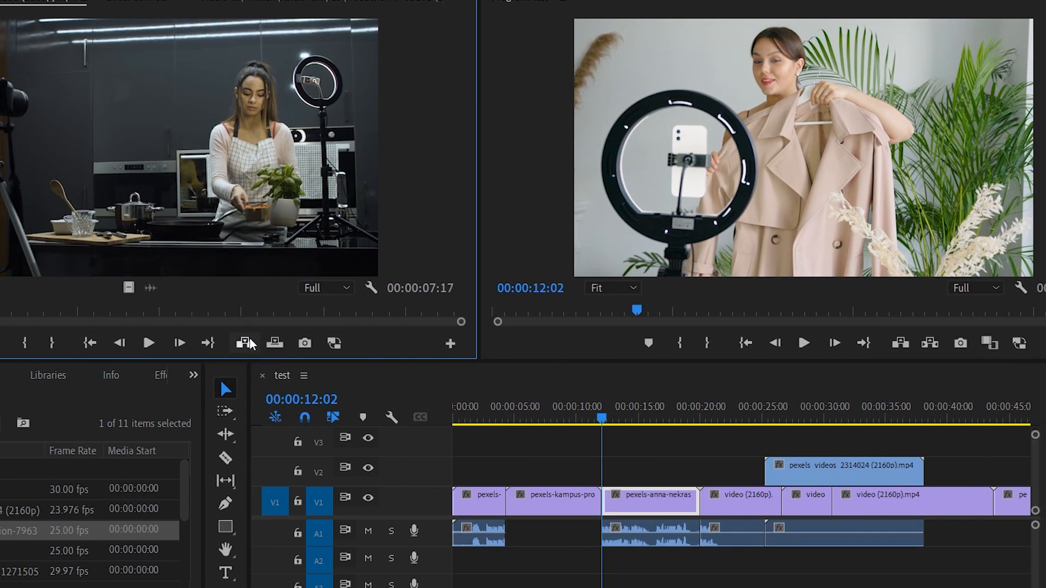
{"action": "left_click", "coordinate": [250, 342]}
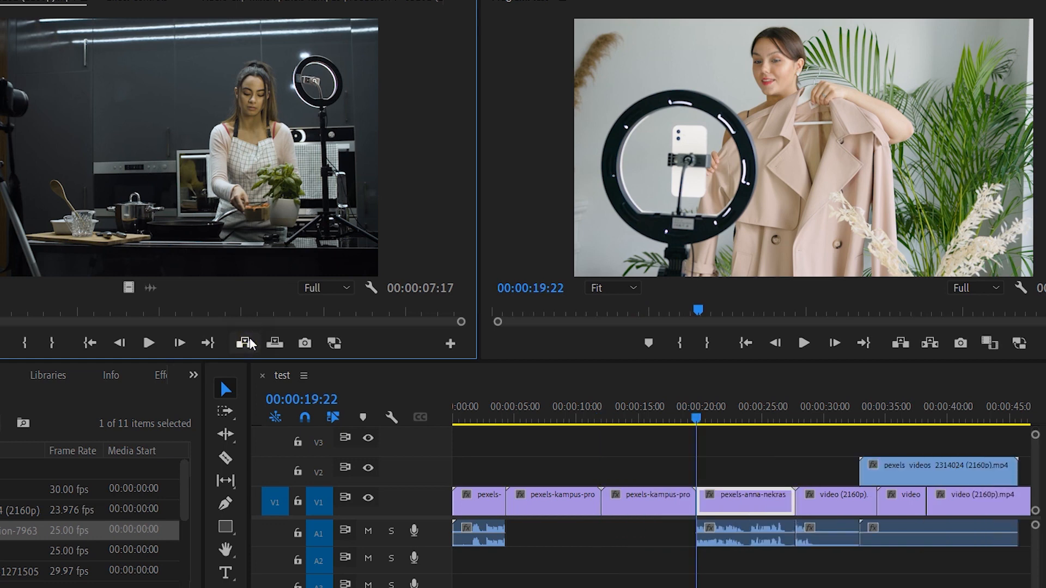
{"action": "left_click", "coordinate": [250, 342]}
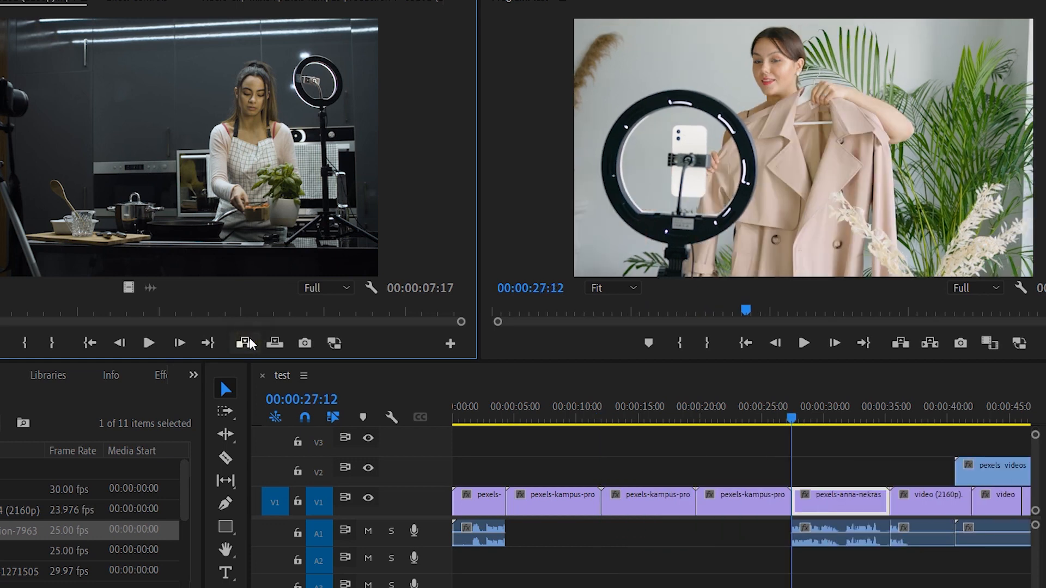
Undo the three insertions of the pexels-kampus-production clip.
{"action": "key", "text": "ctrl+z"}
{"action": "key", "text": "ctrl+z"}
{"action": "key", "text": "ctrl+z"}
{"action": "key", "text": "ctrl+z"}
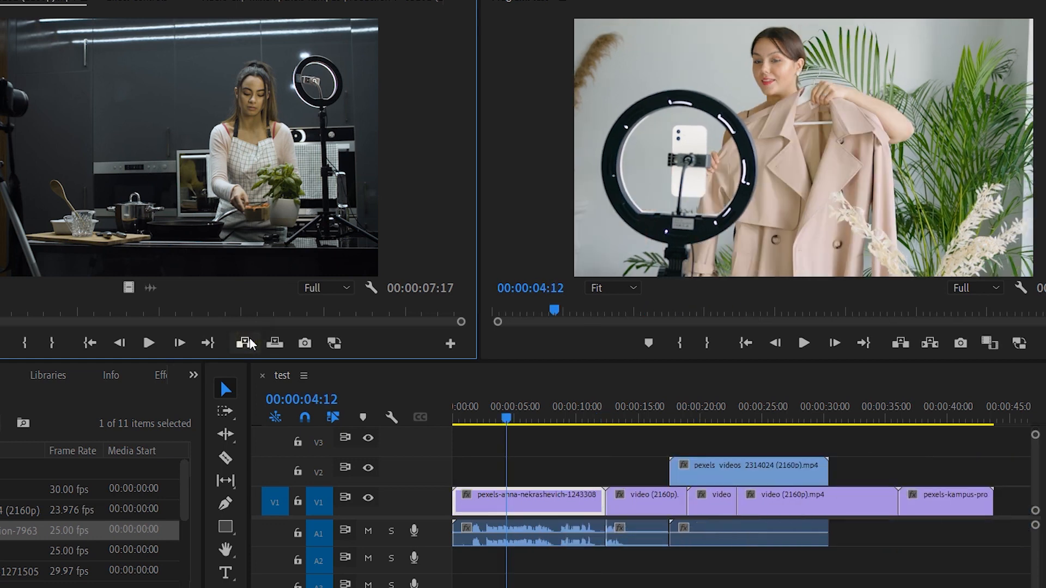
Turn off sync lock for track V2 and insert the pexels-kampus-production clip on V1 at 00:00:04:12.
{"action": "left_click", "coordinate": [346, 469]}
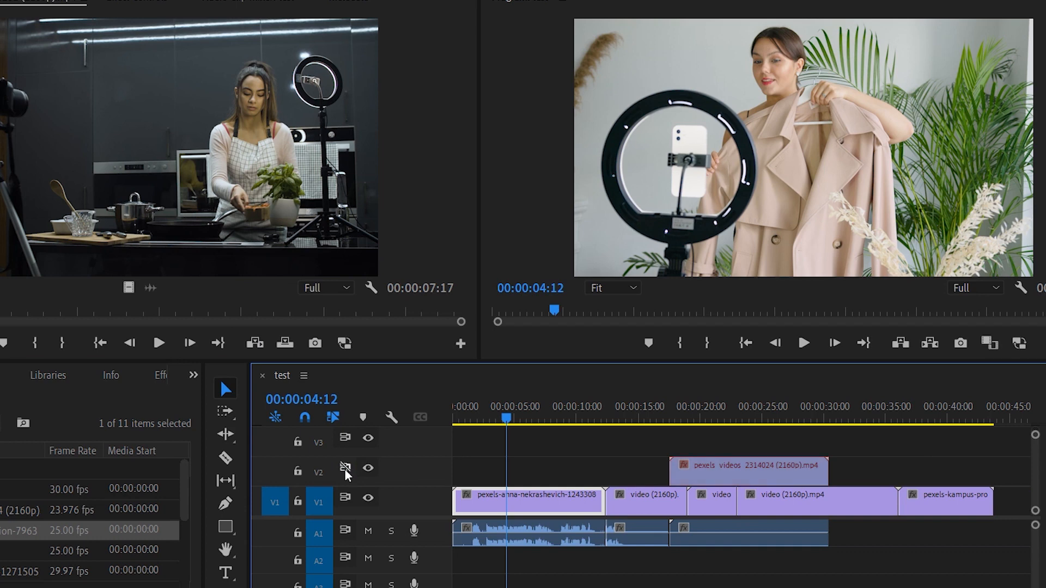
{"action": "left_click", "coordinate": [254, 342]}
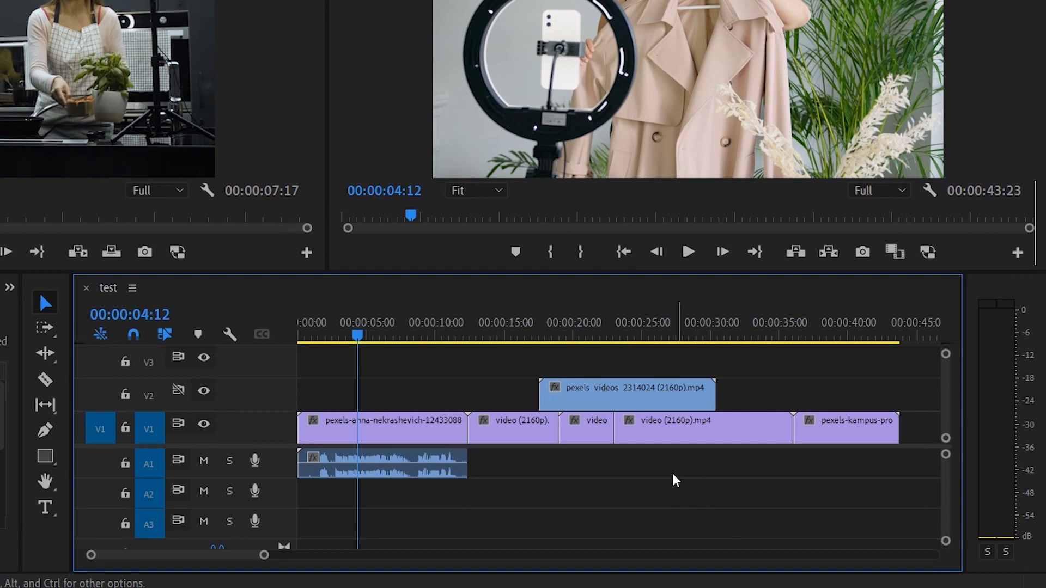
Delete the second clip on V1, video (2160p).mp4, leaving a gap behind the first clip.
{"action": "left_click", "coordinate": [508, 436]}
{"action": "key", "text": "Delete"}
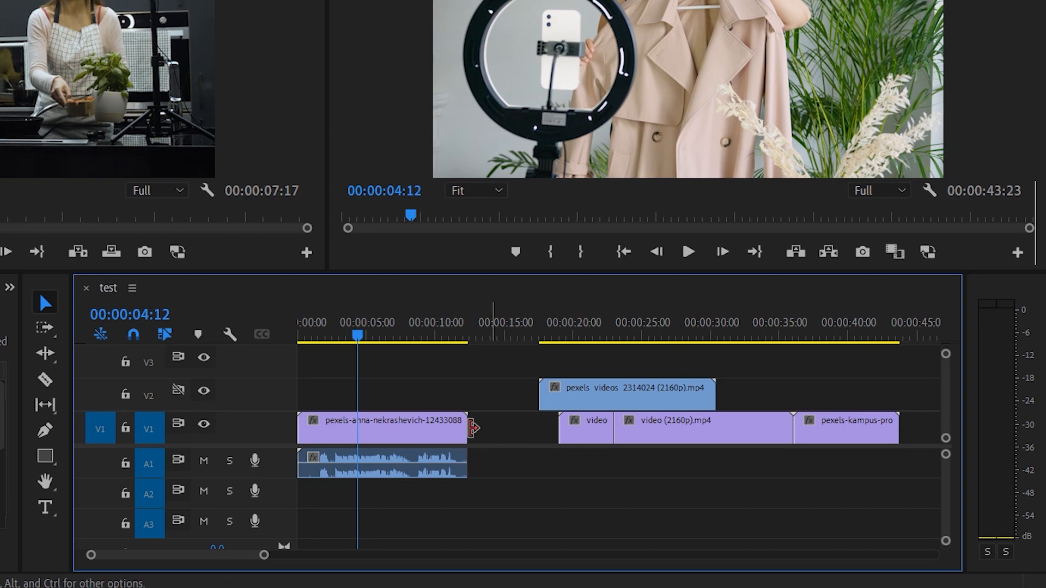
Turn on sync lock for track V2 and ripple delete the gap between the first two clips on V1.
{"action": "left_click", "coordinate": [180, 392]}
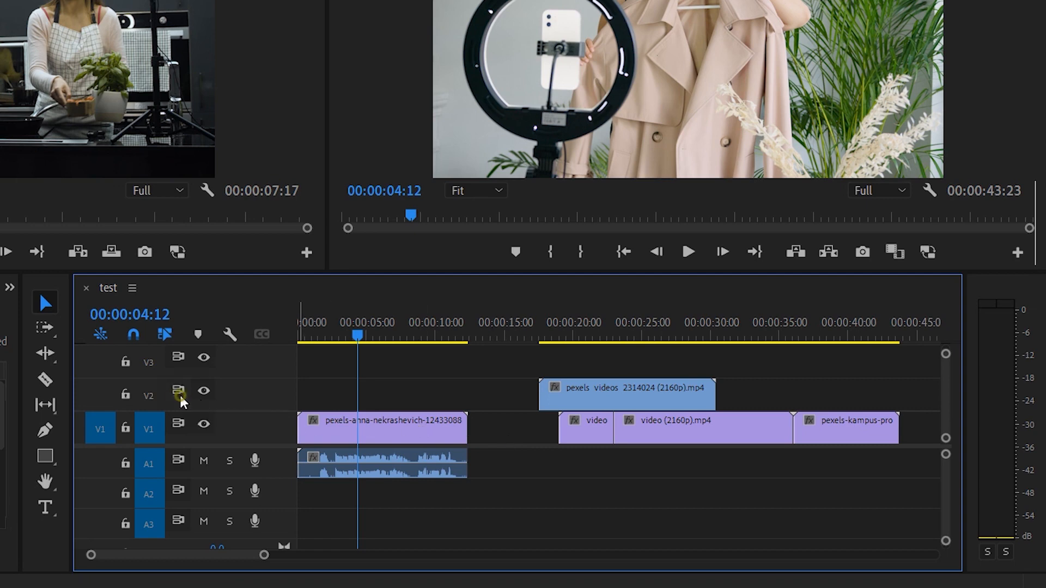
{"action": "left_click", "coordinate": [506, 433]}
{"action": "right_click", "coordinate": [506, 433]}
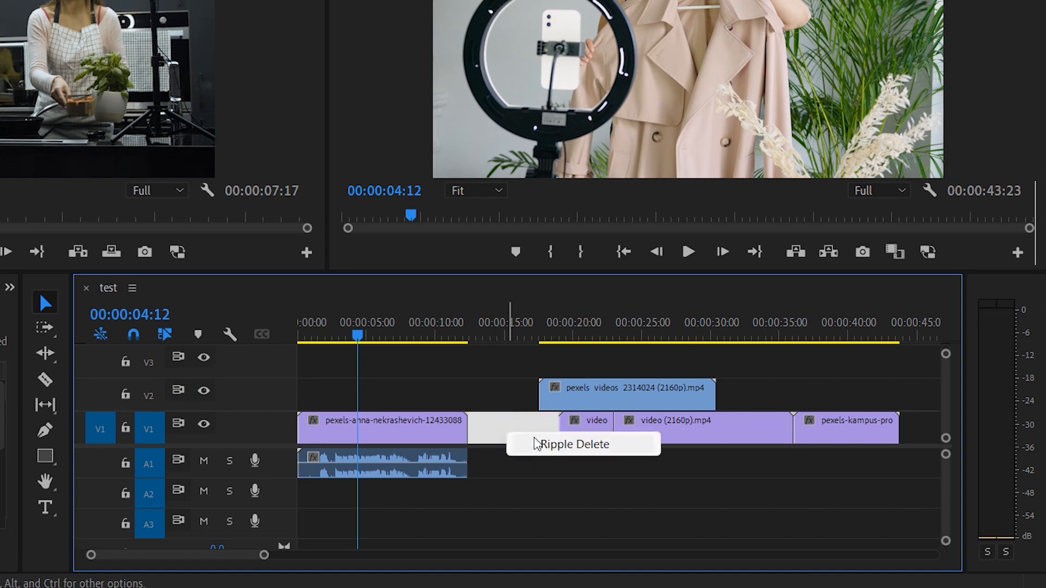
{"action": "left_click", "coordinate": [550, 444]}
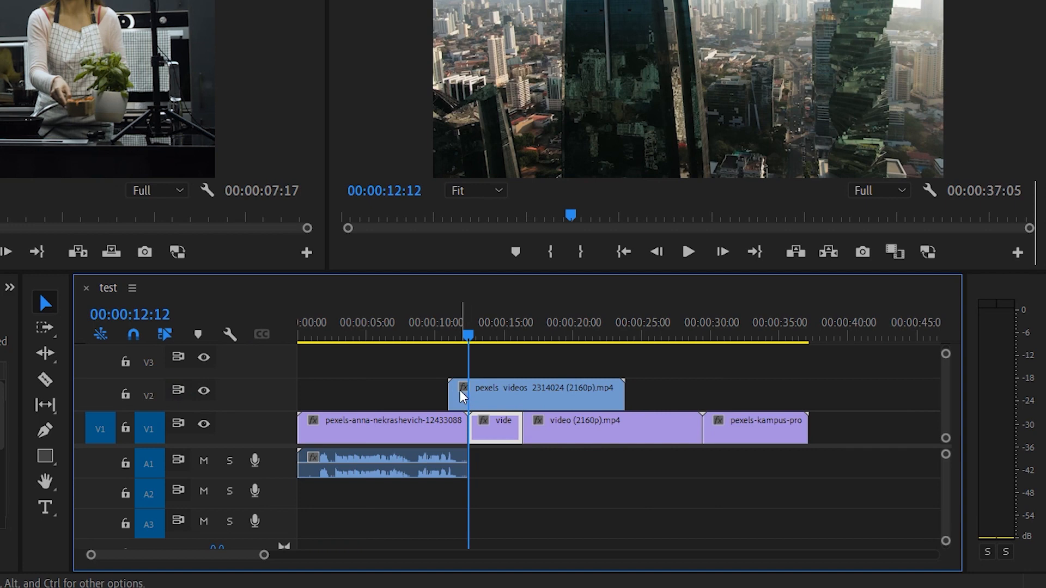
Undo the ripple delete and close the same V1 gap with Ripple Delete while sync lock for V2 is off.
{"action": "key", "text": "ctrl+z"}
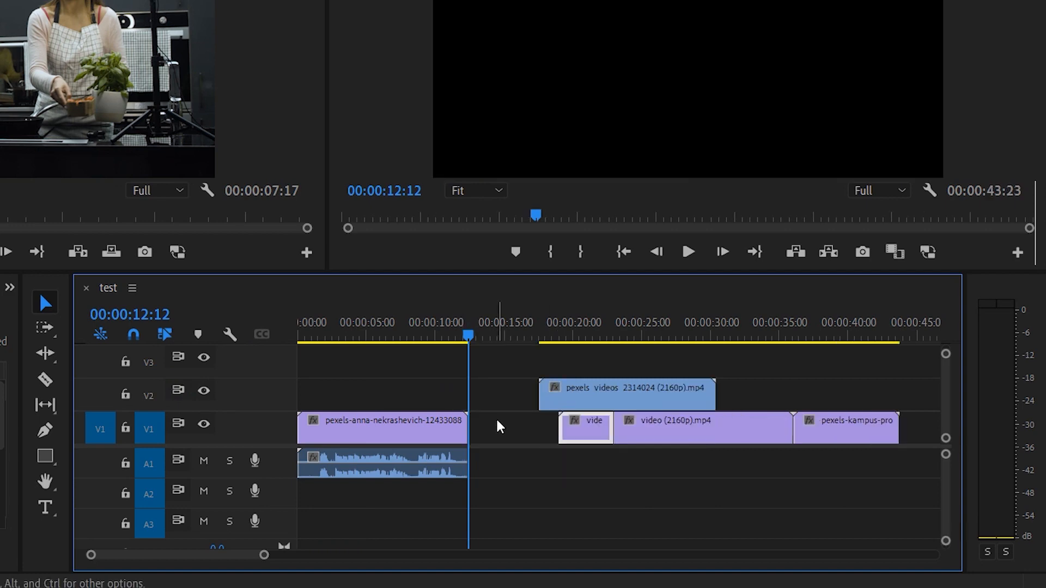
{"action": "key", "text": "ctrl+z"}
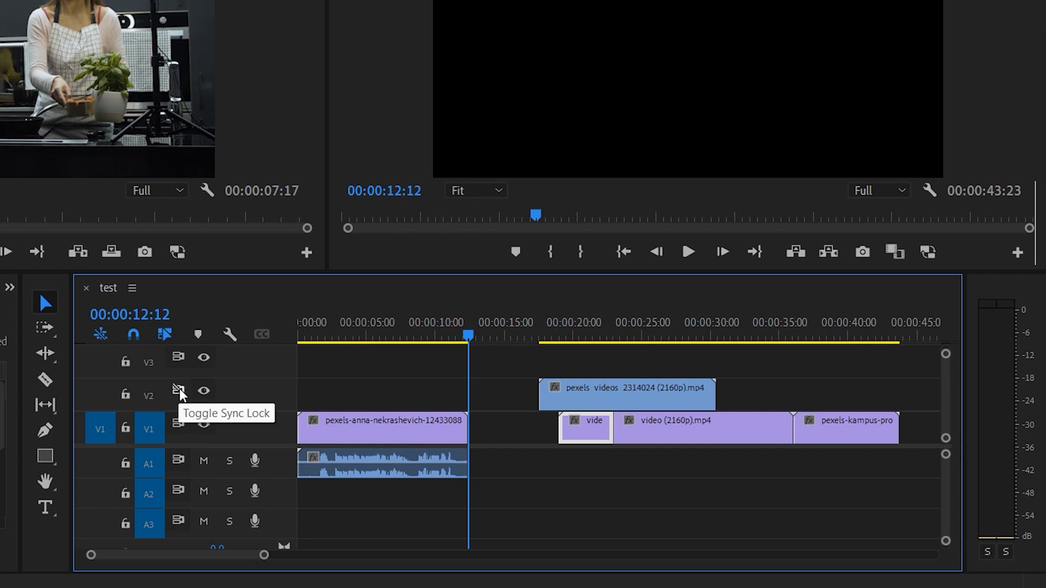
{"action": "right_click", "coordinate": [532, 438]}
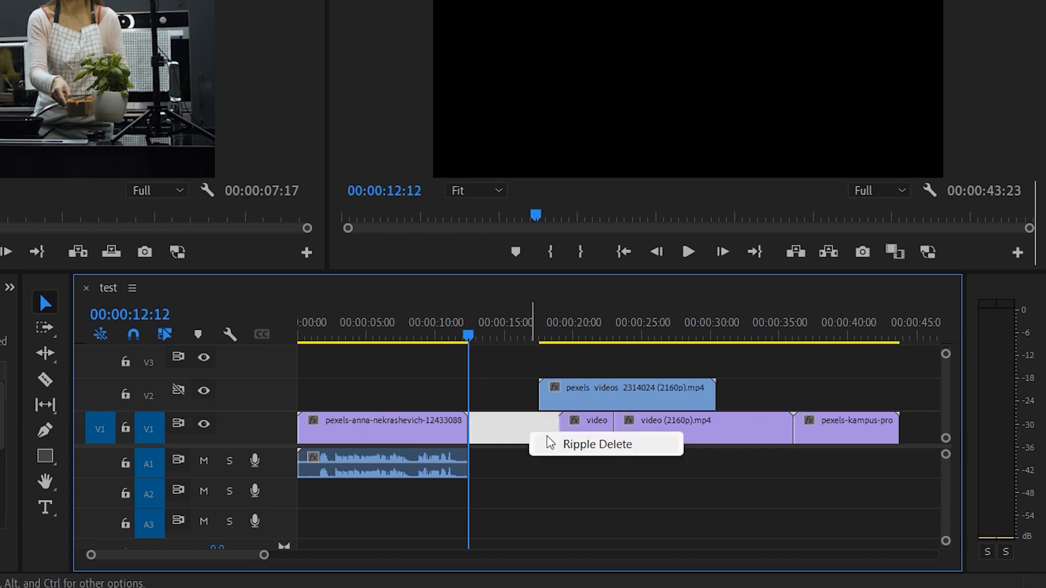
{"action": "left_click", "coordinate": [559, 446]}
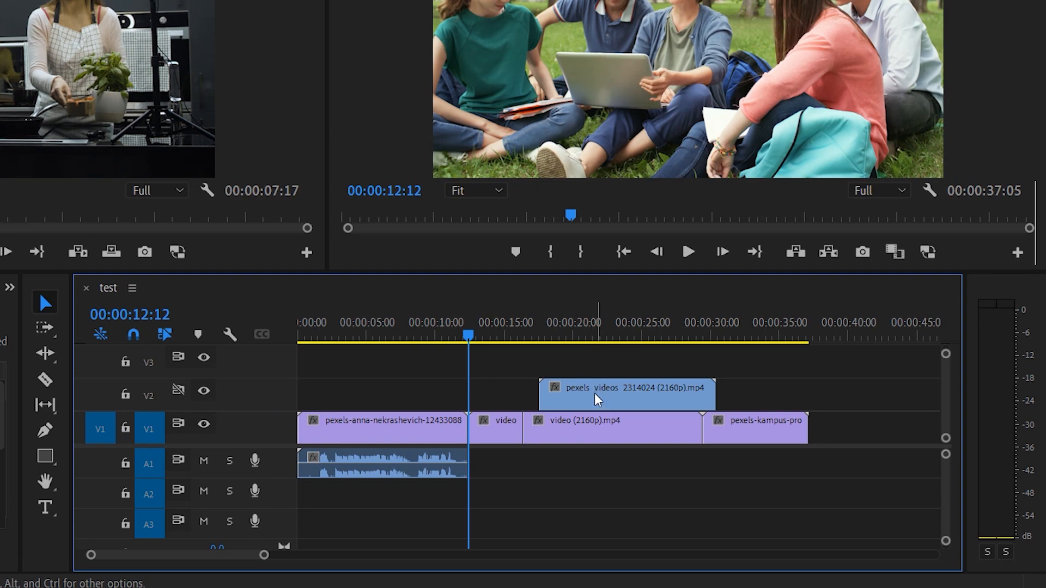
Cut the pexels_videos_2314024 clip on V2 with the Razor tool at about 21 and 25 seconds.
{"action": "left_click", "coordinate": [45, 379]}
{"action": "left_click", "coordinate": [592, 391]}
{"action": "left_click", "coordinate": [645, 391]}
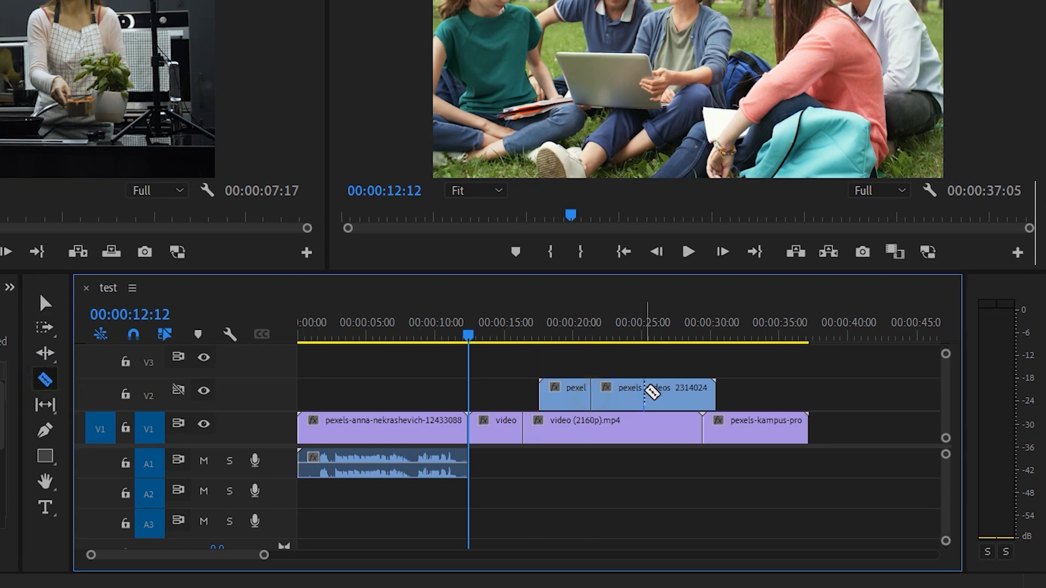
Cut the pexels_videos_2314024 clip on V2 with the Razor tool at about 27 seconds.
{"action": "left_click", "coordinate": [669, 391]}
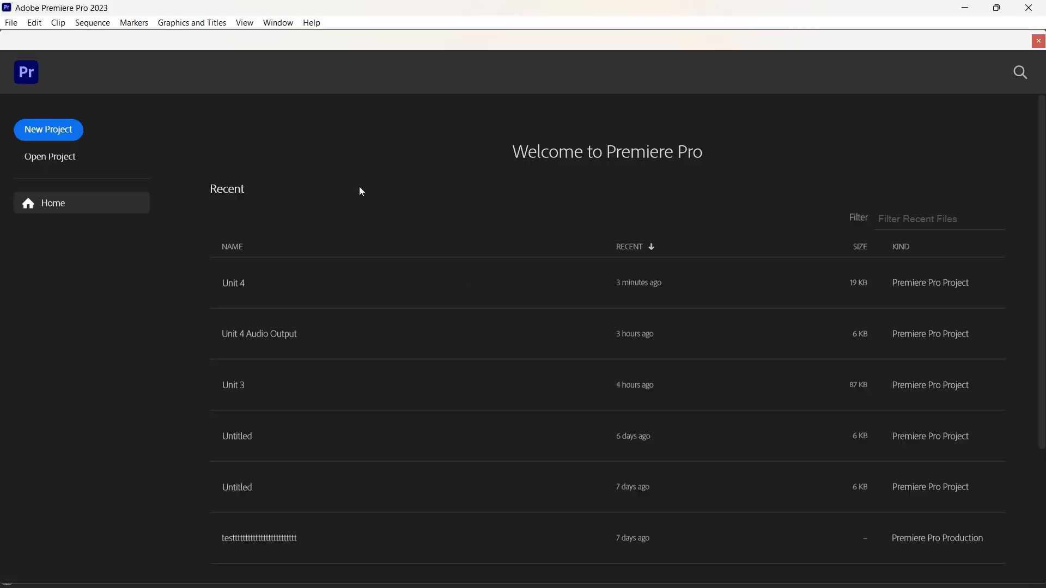
{"action": "left_click", "coordinate": [233, 282]}
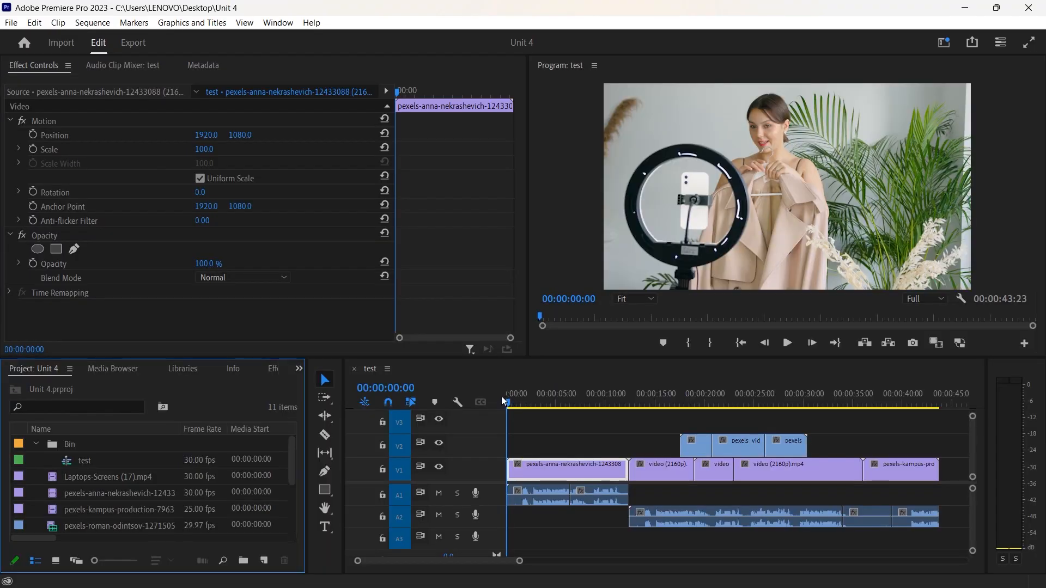
{"action": "left_click", "coordinate": [398, 464]}
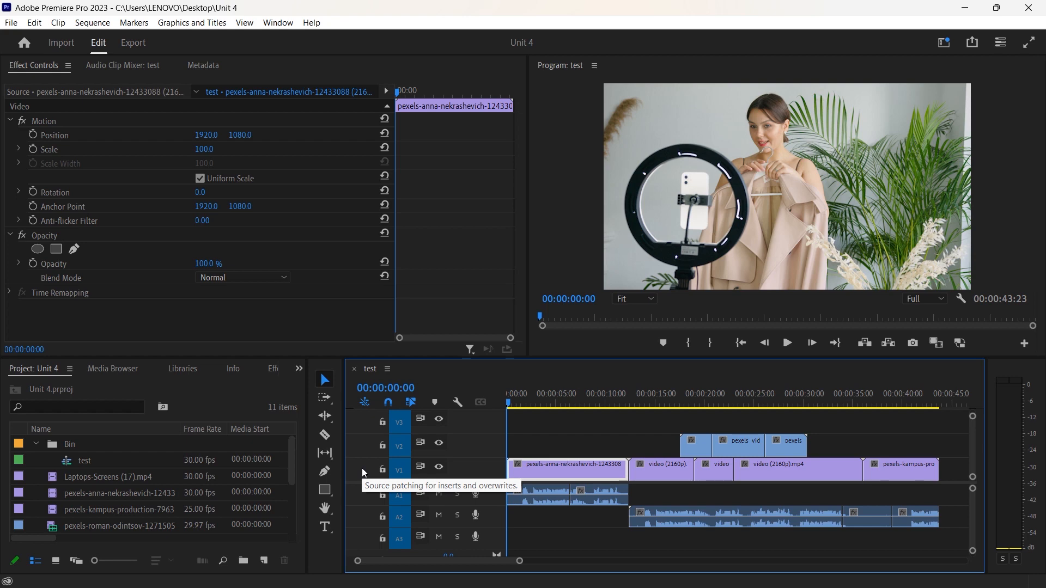
{"action": "left_click", "coordinate": [70, 490]}
{"action": "double_click", "coordinate": [83, 526]}
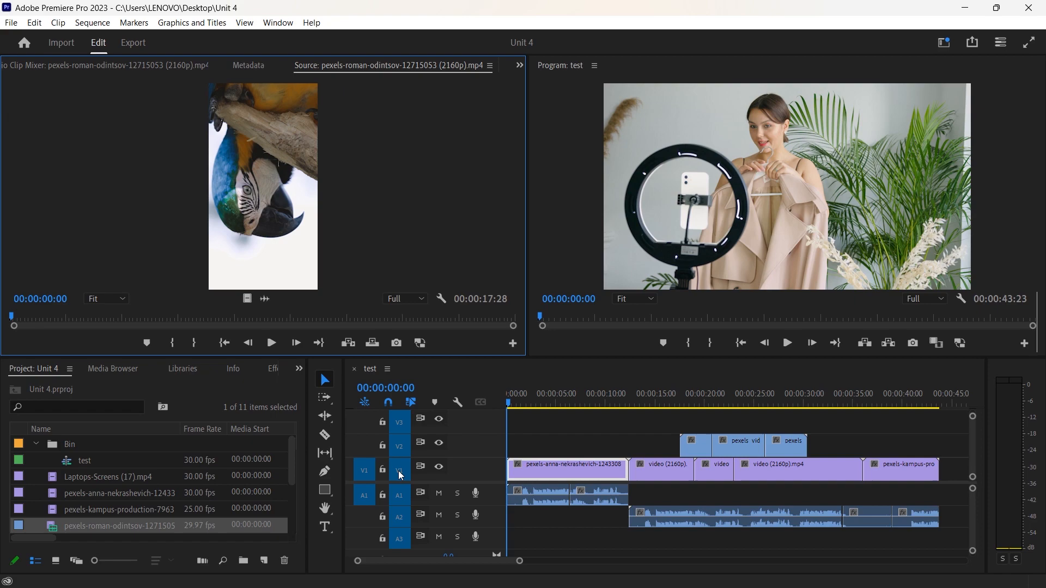
Jump the playhead forward and back through the edit points of the test sequence with all tracks targeted.
{"action": "left_click", "coordinate": [401, 476]}
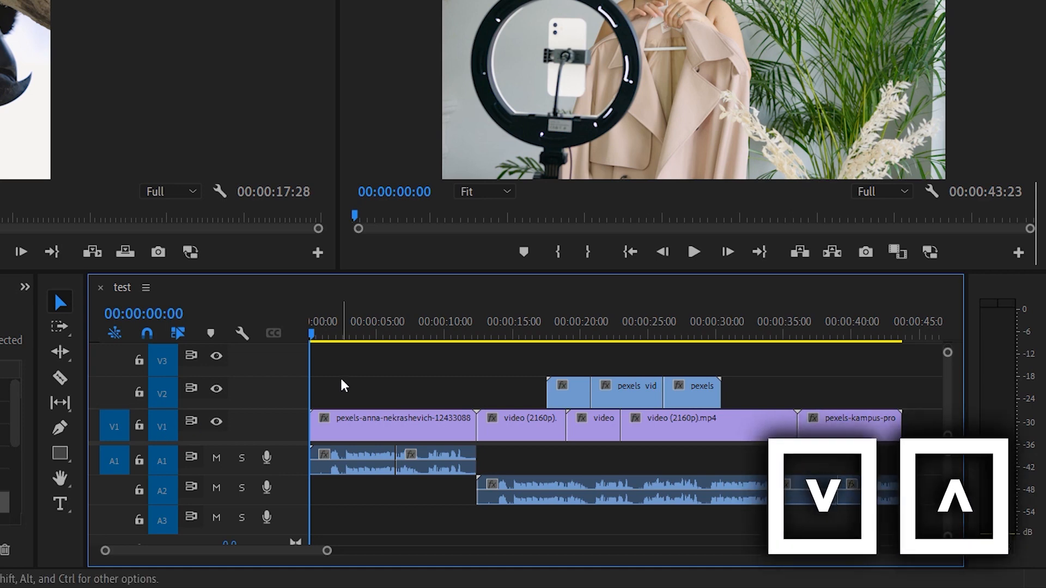
{"action": "key", "text": "Down"}
{"action": "key", "text": "Down"}
{"action": "key", "text": "Down"}
{"action": "key", "text": "Down"}
{"action": "key", "text": "Down"}
{"action": "key", "text": "Down"}
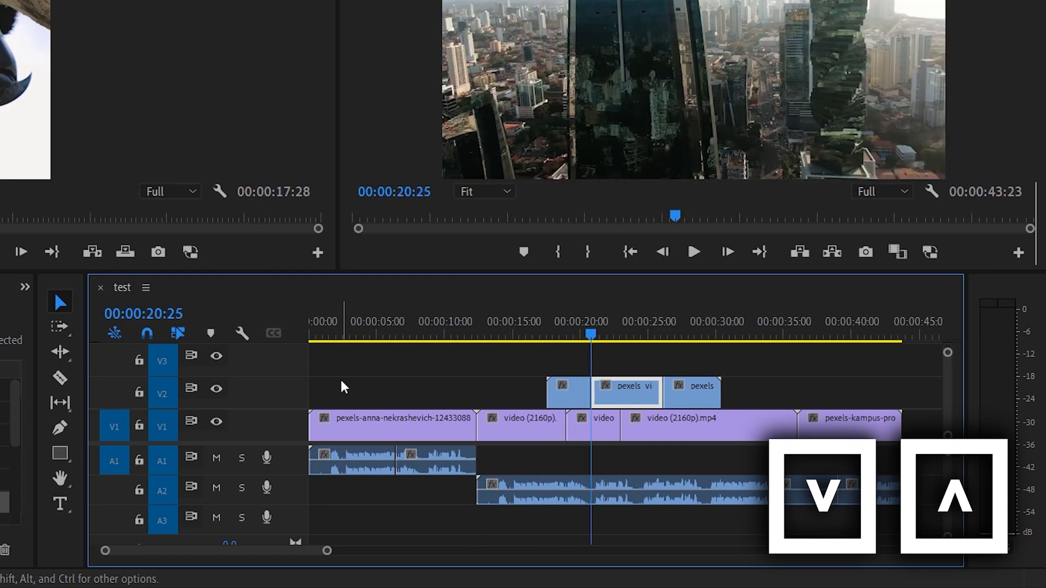
{"action": "key", "text": "Down"}
{"action": "key", "text": "Down"}
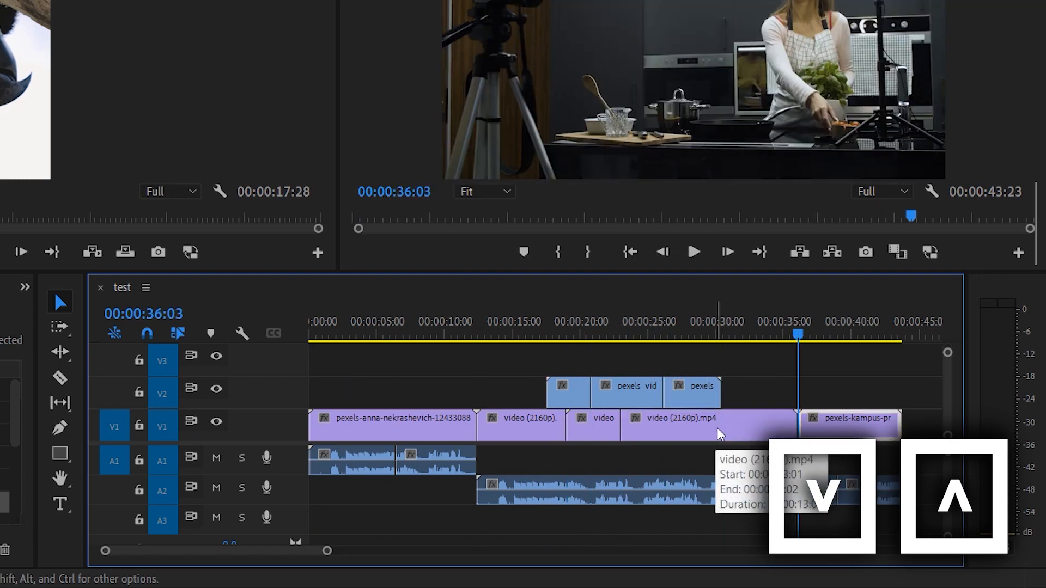
{"action": "key", "text": "Up"}
{"action": "key", "text": "Up"}
{"action": "key", "text": "Up"}
{"action": "key", "text": "Up"}
{"action": "key", "text": "Up"}
{"action": "key", "text": "Down"}
{"action": "key", "text": "Down"}
{"action": "key", "text": "Down"}
{"action": "key", "text": "Down"}
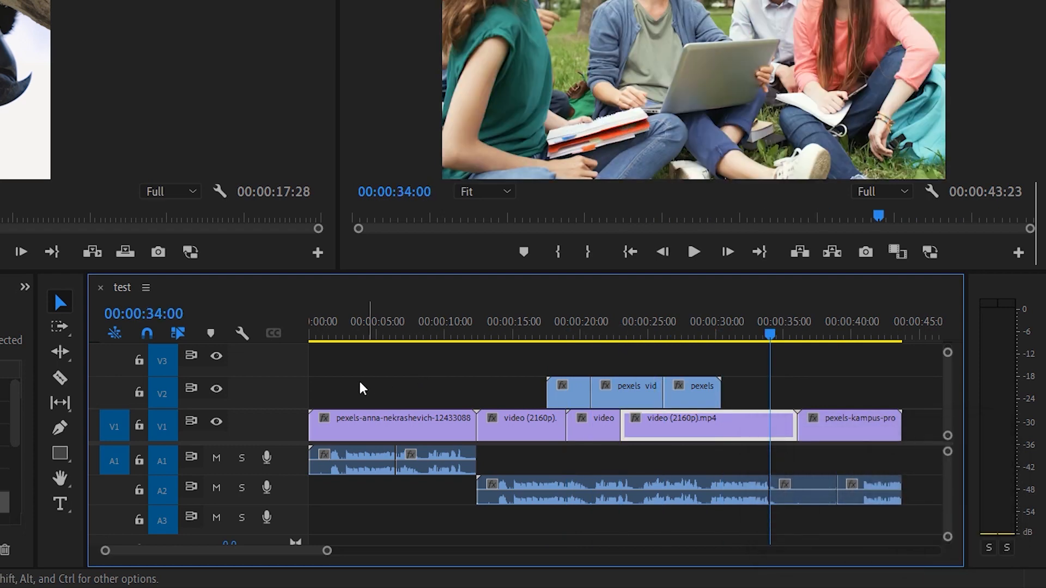
Turn off track targeting for V2 and jump back and forth through the edit points of the remaining targeted tracks.
{"action": "left_click", "coordinate": [167, 397]}
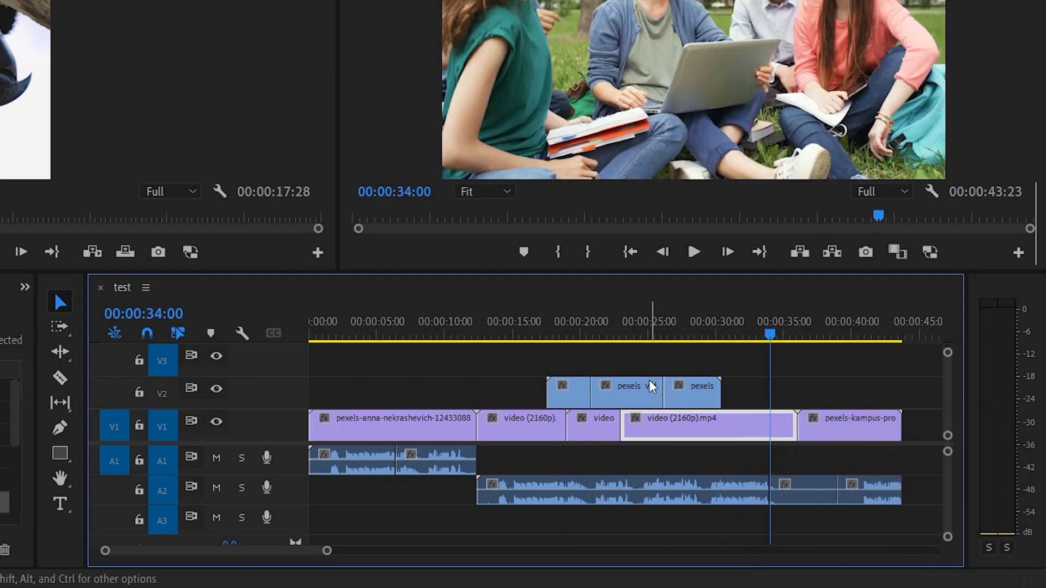
{"action": "key", "text": "Up"}
{"action": "key", "text": "Up"}
{"action": "key", "text": "Up"}
{"action": "key", "text": "Up"}
{"action": "key", "text": "Down"}
{"action": "key", "text": "Down"}
{"action": "key", "text": "Down"}
{"action": "key", "text": "Down"}
{"action": "key", "text": "Down"}
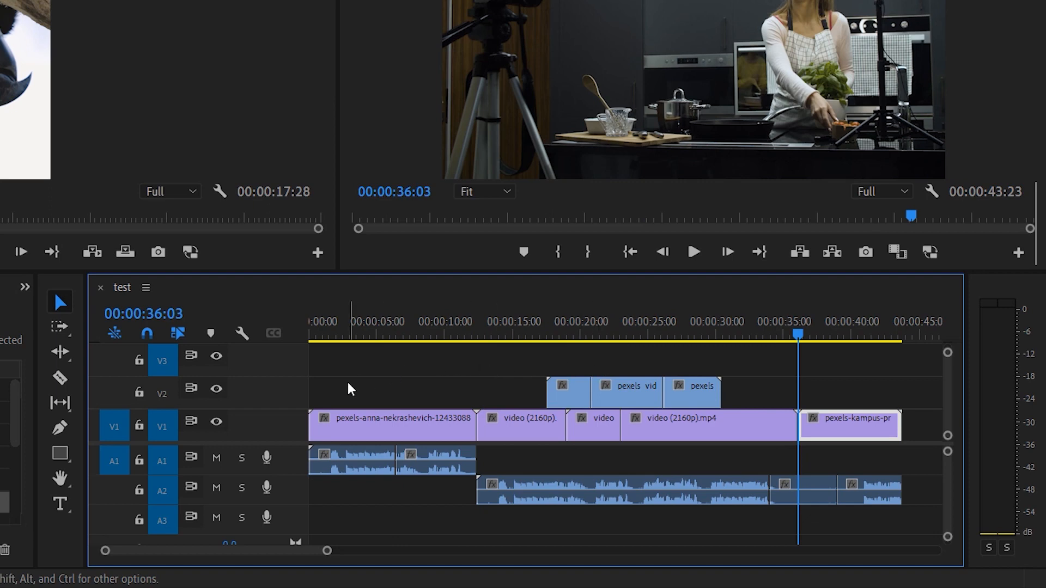
Target V2 again, copy its first clip and paste it onto V1 at 00:00:36:03.
{"action": "left_click", "coordinate": [162, 394]}
{"action": "left_click", "coordinate": [565, 395]}
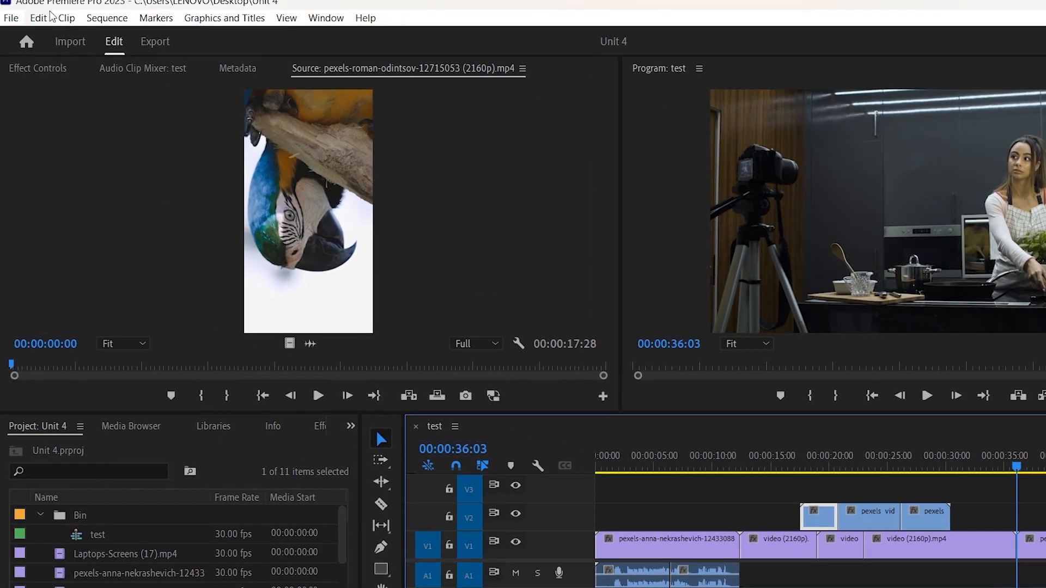
{"action": "left_click", "coordinate": [38, 17]}
{"action": "left_click", "coordinate": [70, 93]}
{"action": "left_click", "coordinate": [38, 17]}
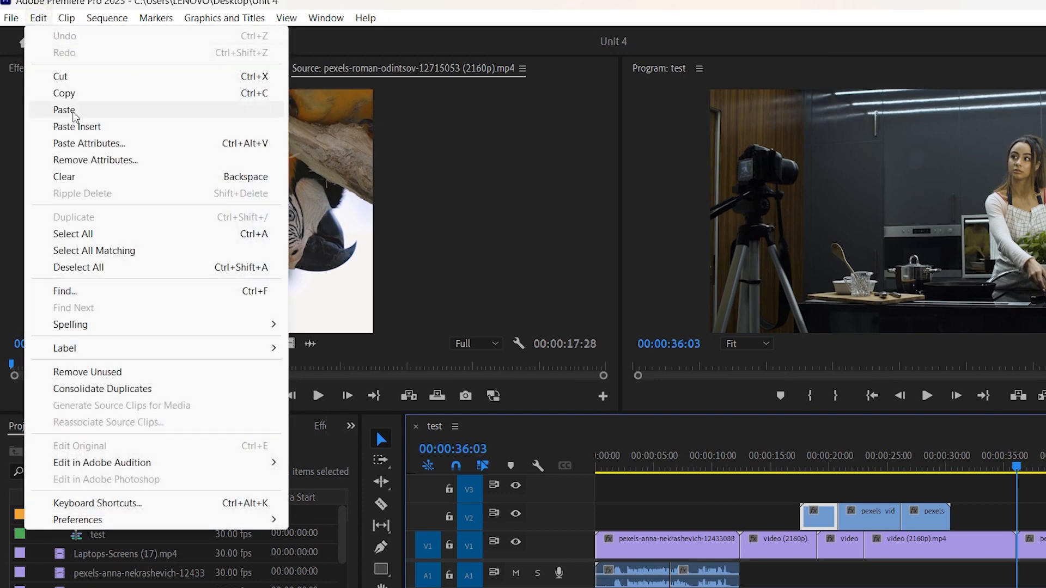
{"action": "left_click", "coordinate": [81, 111]}
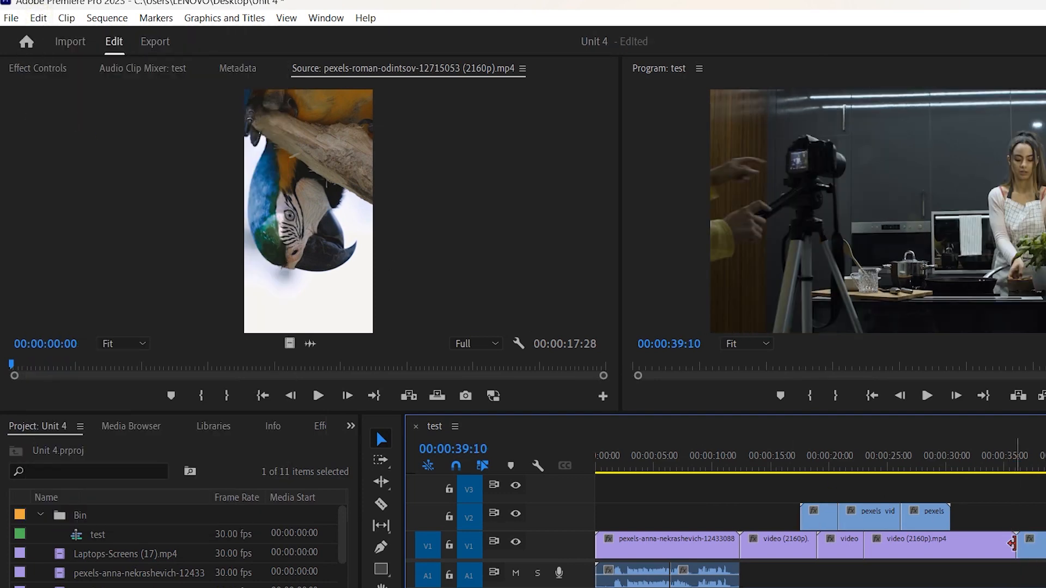
Turn off targeting for V1 and paste the copied clip onto V2 at 00:00:08:12.
{"action": "left_click", "coordinate": [728, 460]}
{"action": "left_click_drag", "start_coordinate": [711, 457], "coordinate": [693, 456]}
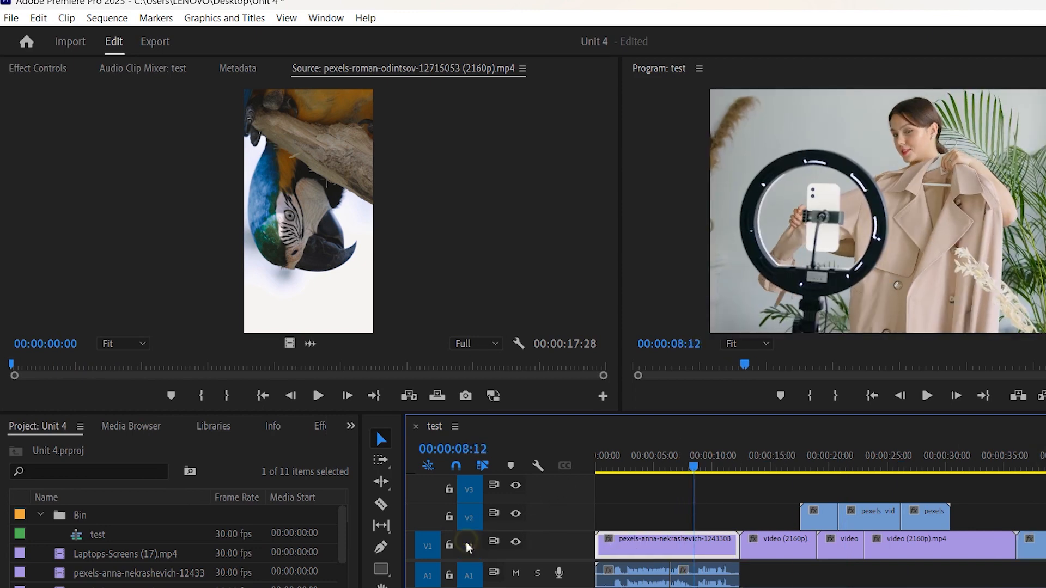
{"action": "left_click", "coordinate": [38, 18]}
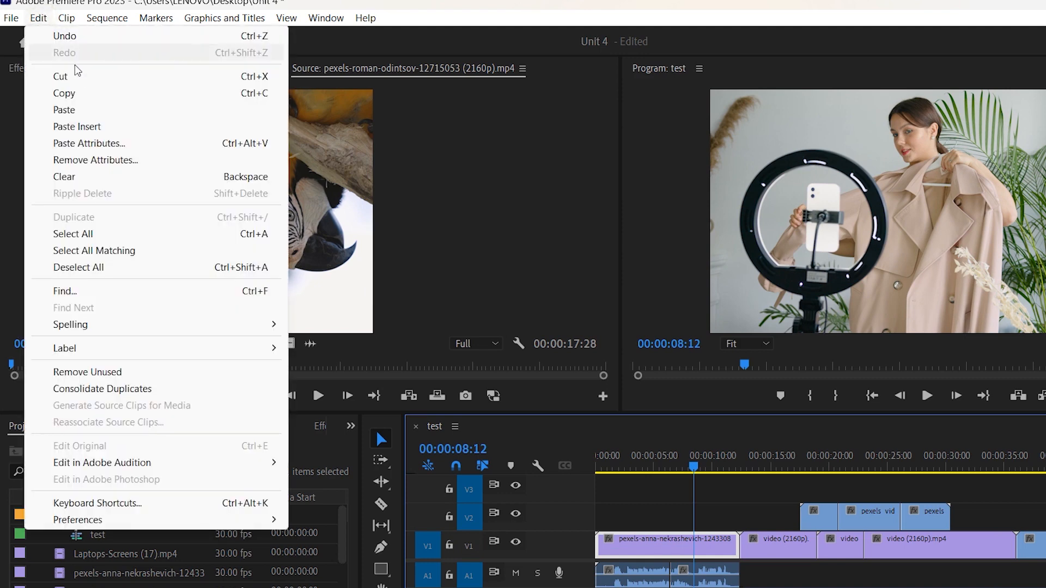
{"action": "left_click", "coordinate": [71, 114]}
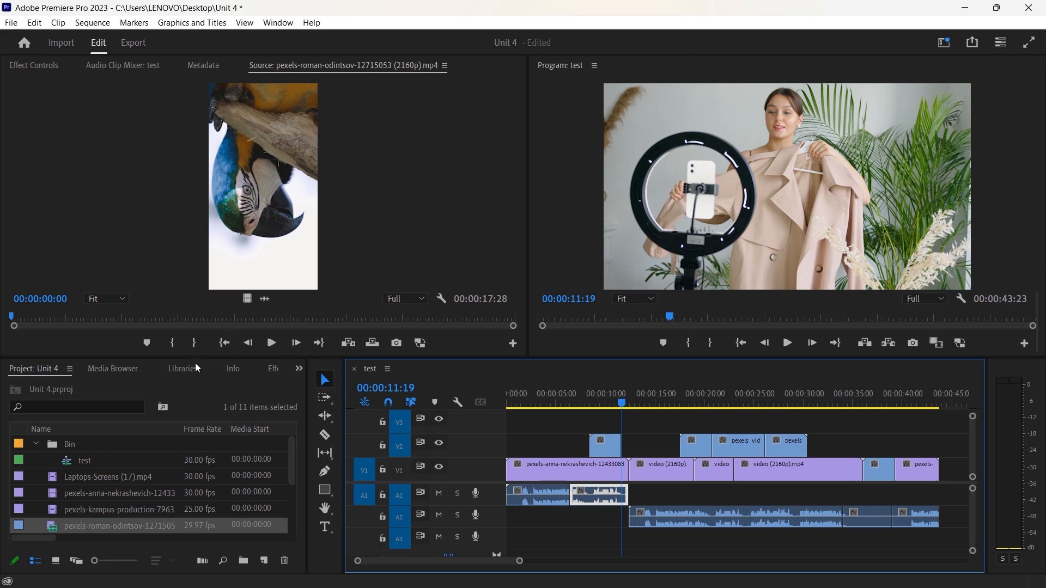
Mark in and out points in the source clip to define a range of 00:00:03:06.
{"action": "left_click", "coordinate": [170, 319]}
{"action": "key", "text": "i"}
{"action": "left_click", "coordinate": [261, 318]}
{"action": "left_click", "coordinate": [195, 342]}
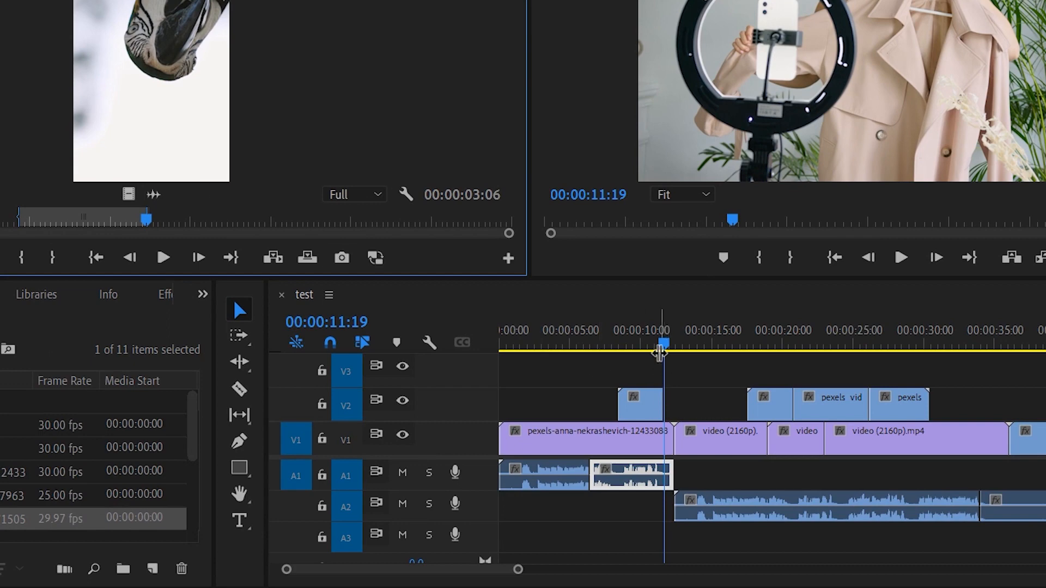
Insert the marked source range on V1 and A1 at 00:00:11:19, and overwrite with it at 00:00:14:25.
{"action": "left_click", "coordinate": [272, 258]}
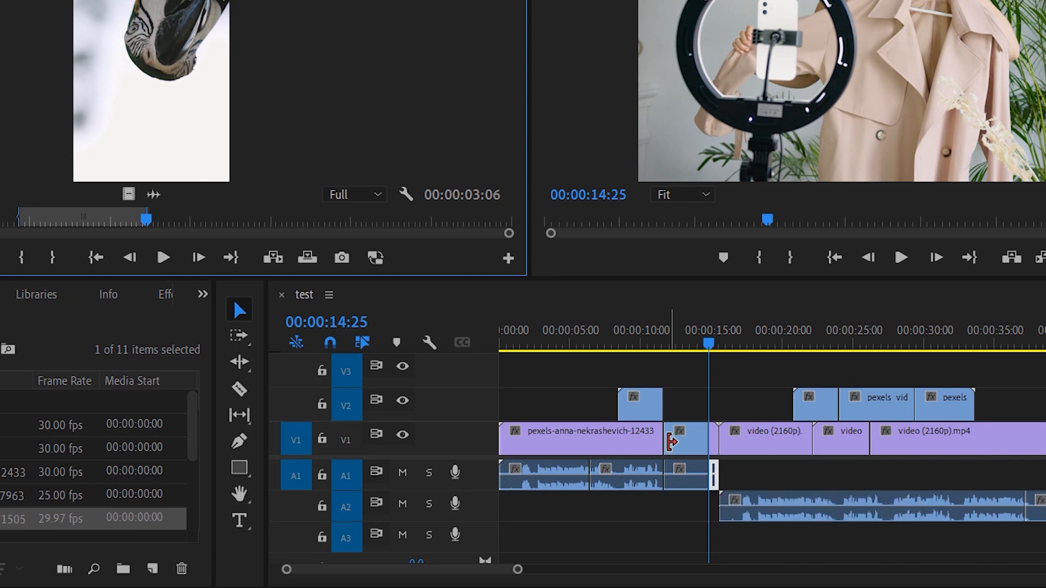
{"action": "left_click", "coordinate": [308, 258]}
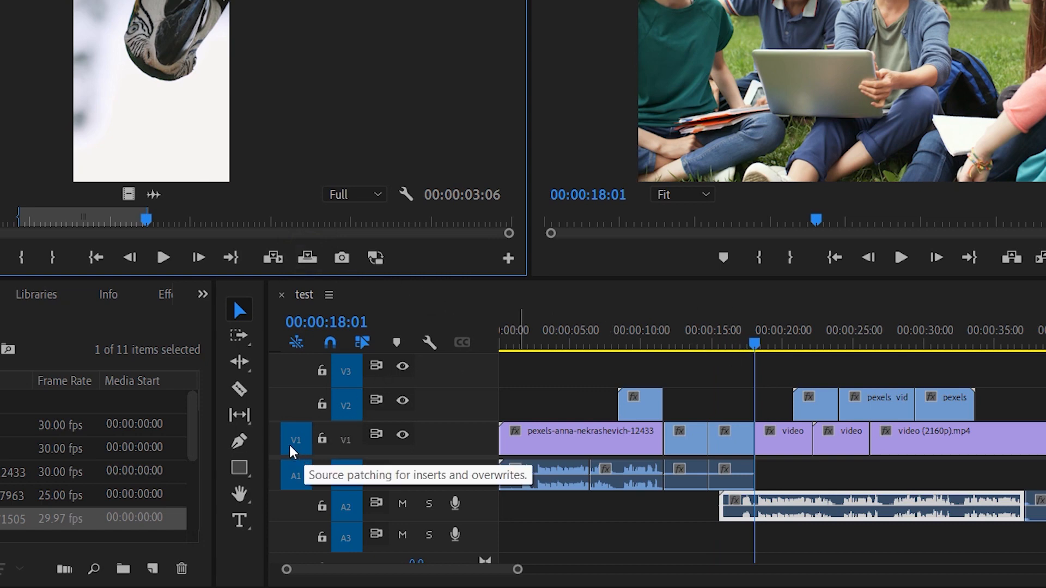
Patch the source video to V2, and alternately insert and overwrite the marked range twice, starting at 00:00:12:11.
{"action": "left_click_drag", "start_coordinate": [293, 451], "coordinate": [298, 409]}
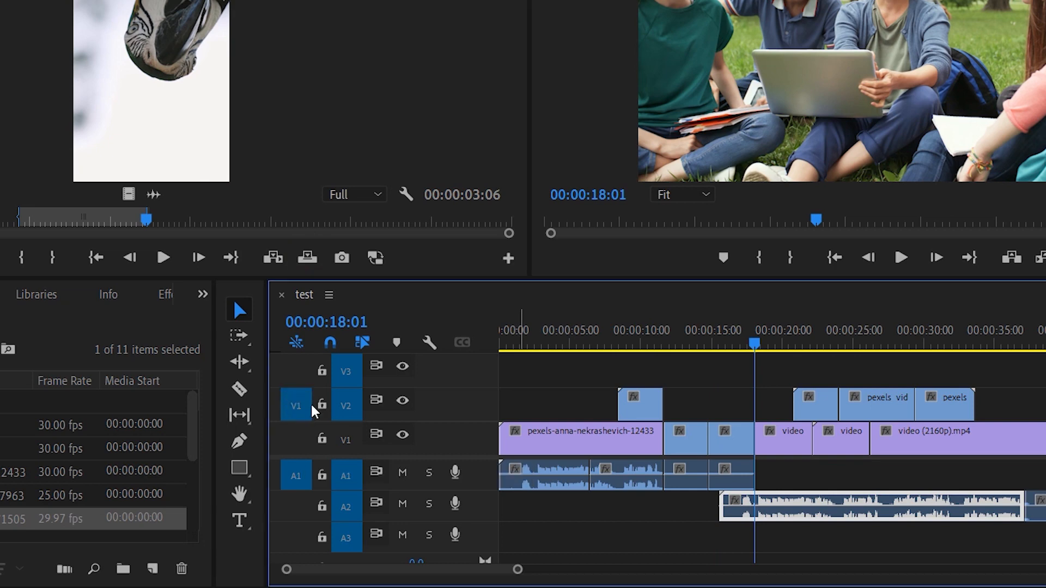
{"action": "left_click_drag", "start_coordinate": [757, 343], "coordinate": [674, 345]}
{"action": "left_click", "coordinate": [281, 260]}
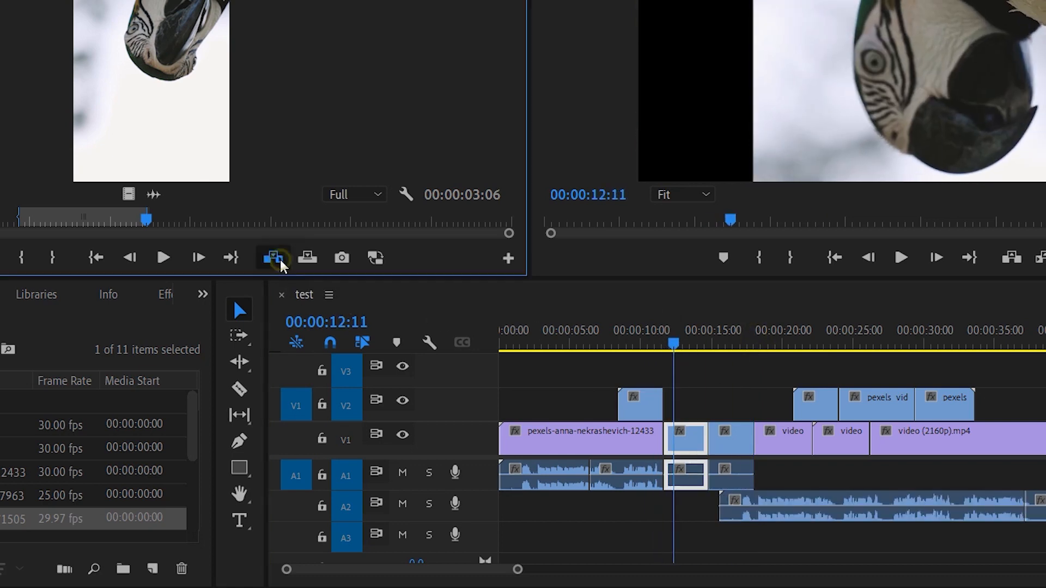
{"action": "left_click", "coordinate": [308, 260]}
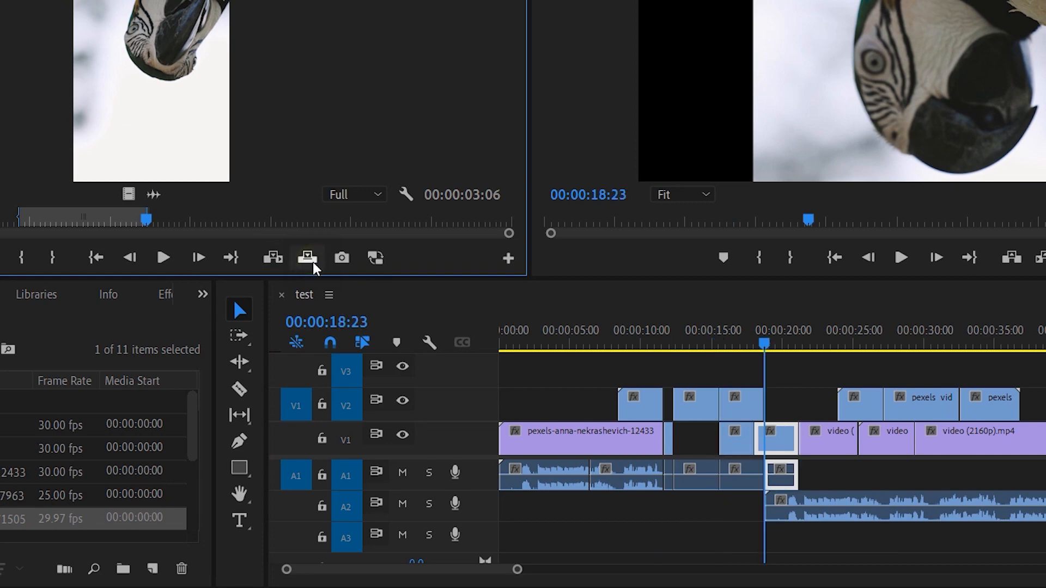
{"action": "left_click", "coordinate": [283, 263]}
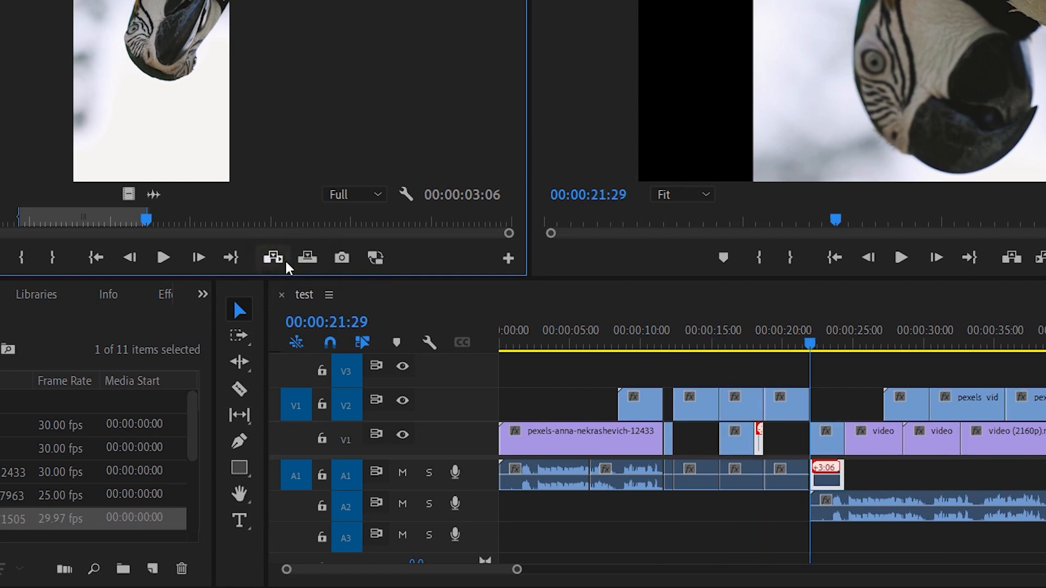
{"action": "left_click", "coordinate": [307, 260]}
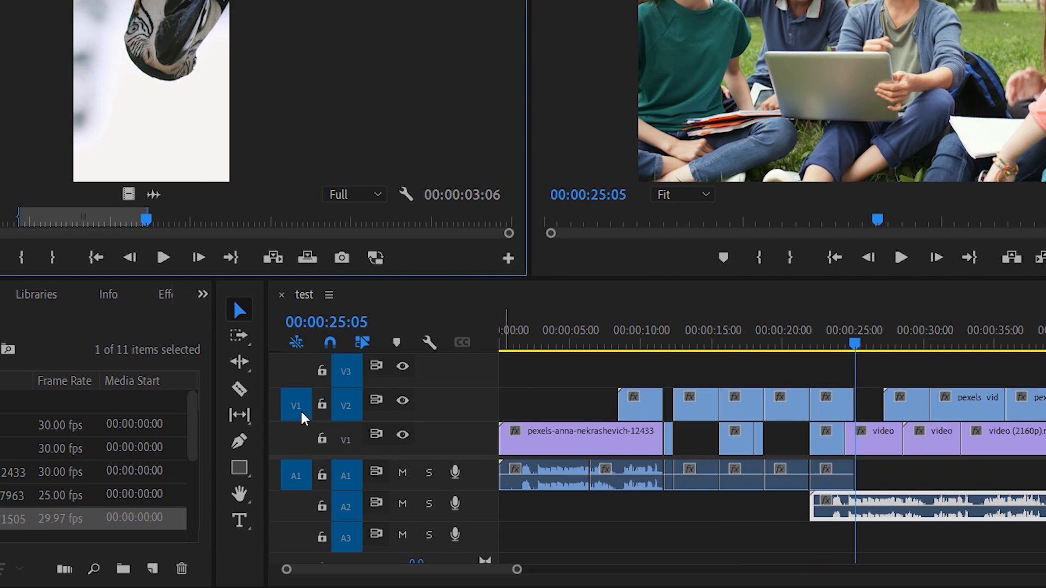
Turn off the A1 source patch and place the source video without audio on V2 at about 3 seconds.
{"action": "left_click", "coordinate": [299, 478]}
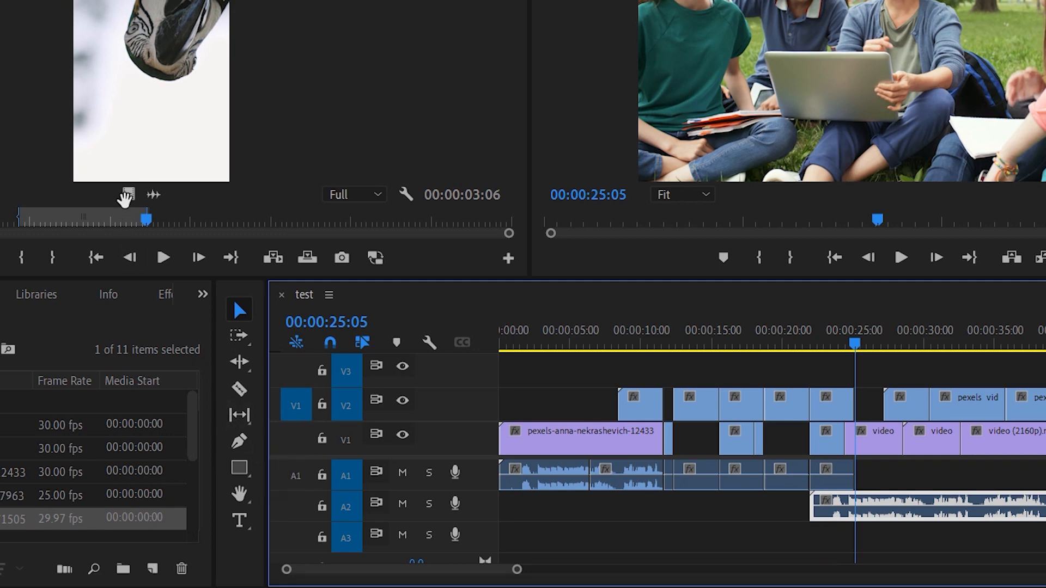
{"action": "left_click_drag", "start_coordinate": [159, 127], "coordinate": [537, 409]}
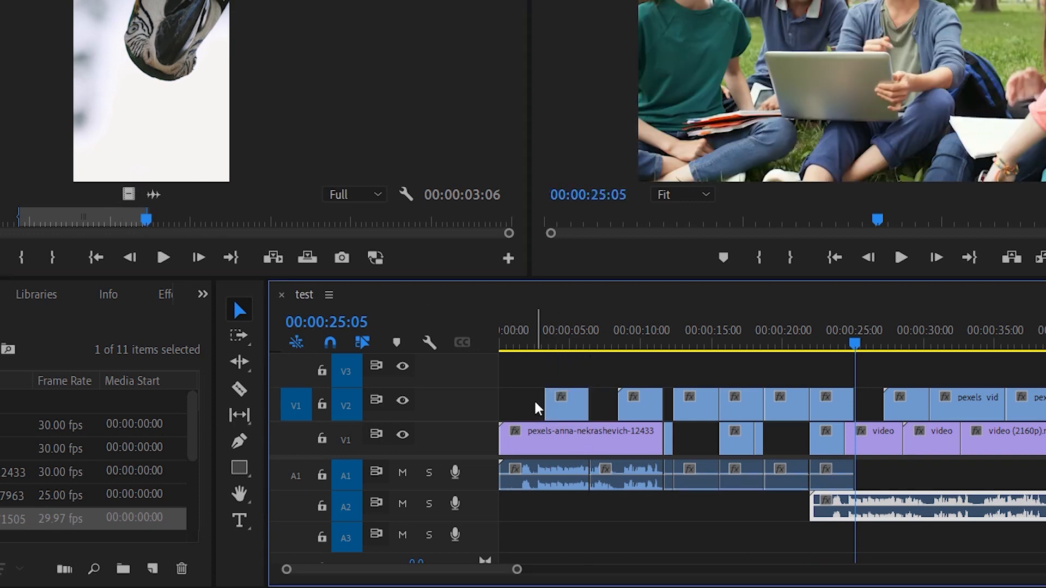
Enable the A1 source patch, disable the V1 one, and place only the source audio on A2 at about 3 seconds.
{"action": "left_click", "coordinate": [296, 475]}
{"action": "left_click", "coordinate": [296, 406]}
{"action": "left_click_drag", "start_coordinate": [139, 149], "coordinate": [553, 509]}
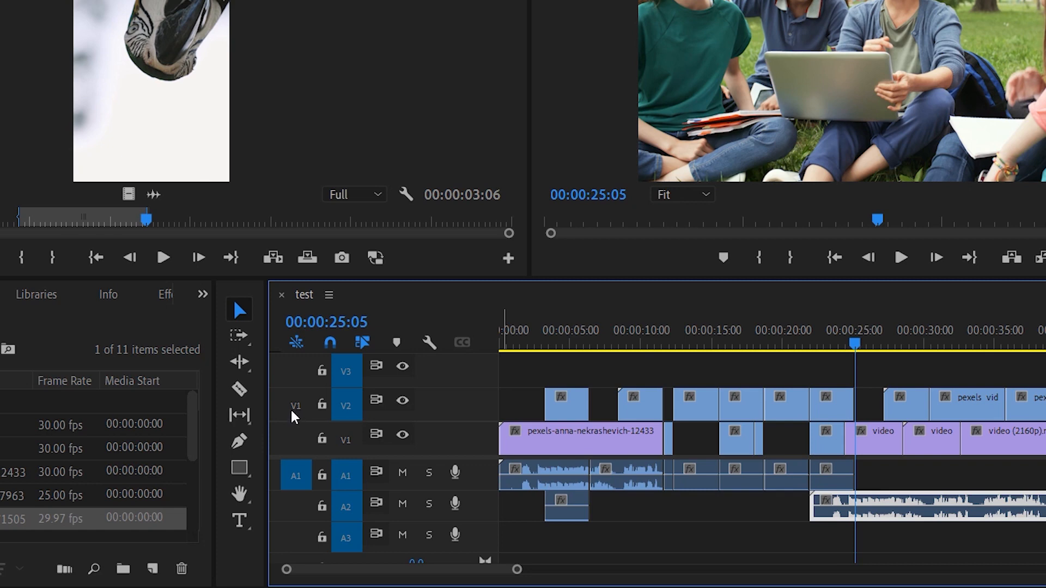
Set both the V1 and A1 source patches to Gap.
{"action": "left_click", "coordinate": [294, 416]}
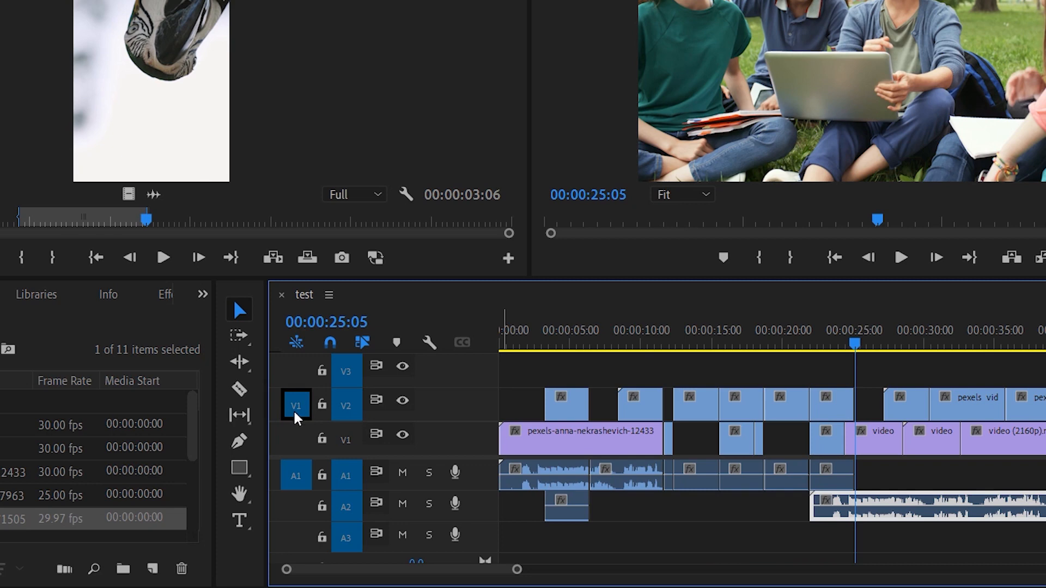
{"action": "right_click", "coordinate": [297, 483]}
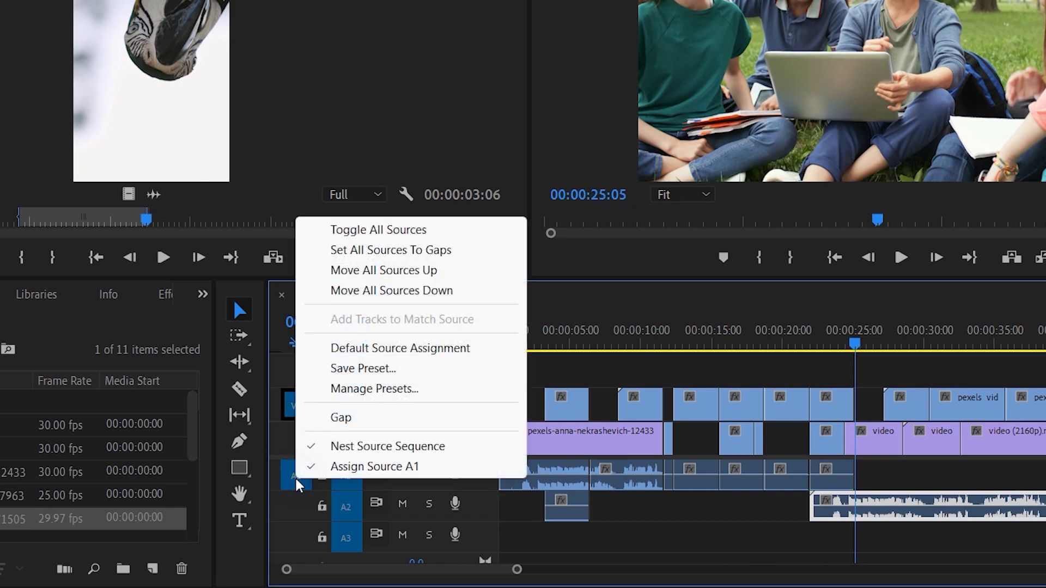
{"action": "left_click", "coordinate": [327, 419]}
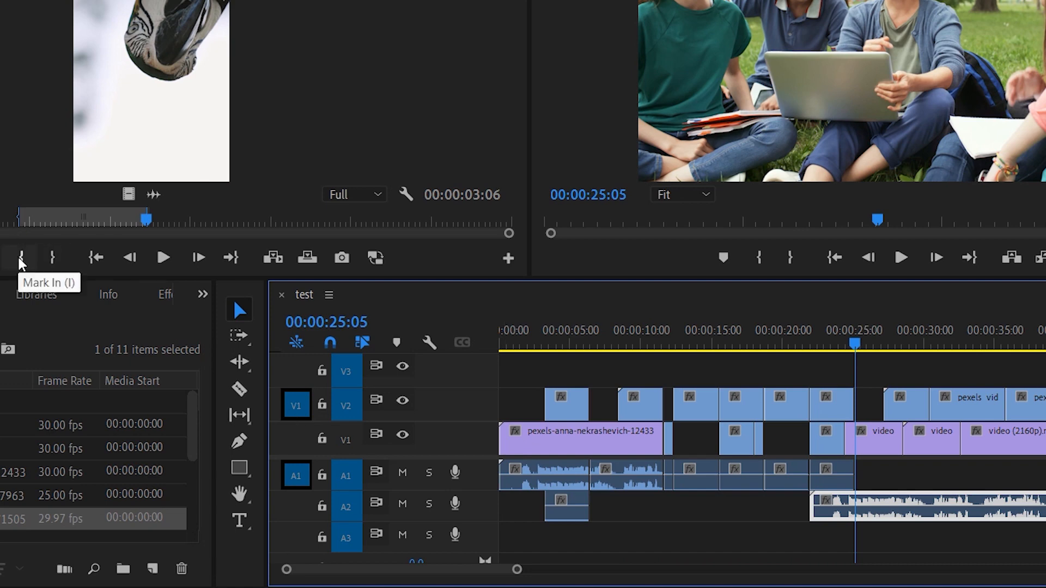
Shorten the marked source range to 00:00:02:08 and insert it as a gap at 00:00:25:05 and at about 19 seconds.
{"action": "left_click_drag", "start_coordinate": [147, 226], "coordinate": [114, 228]}
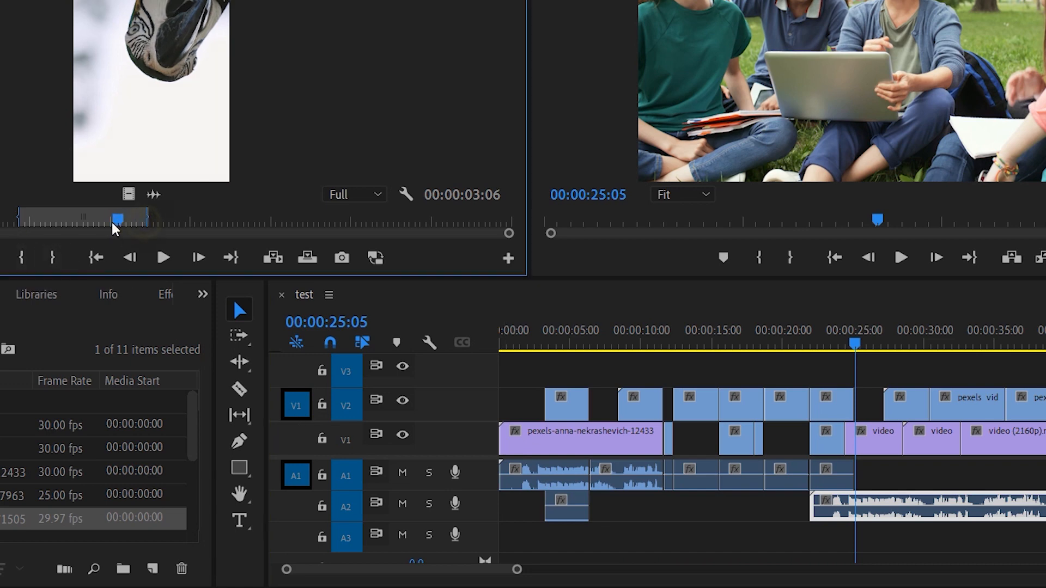
{"action": "left_click", "coordinate": [53, 258]}
{"action": "left_click", "coordinate": [273, 257]}
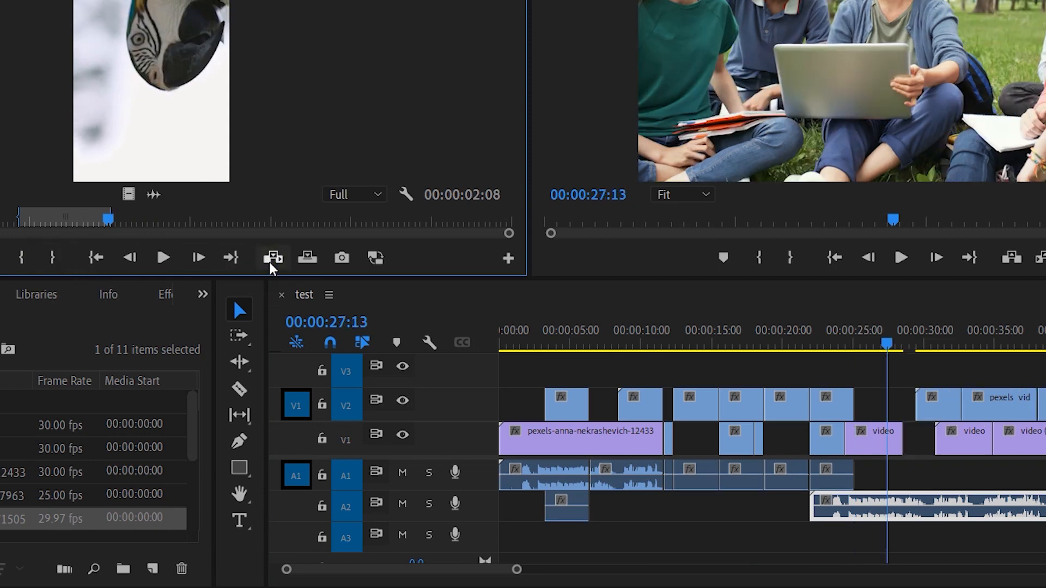
{"action": "left_click", "coordinate": [772, 344]}
{"action": "left_click", "coordinate": [274, 259]}
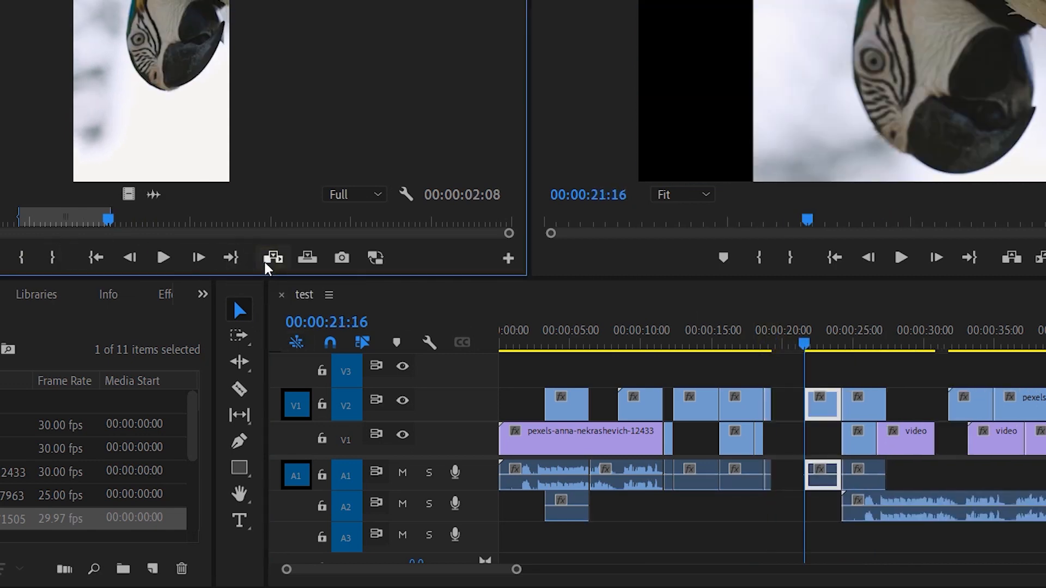
Overwrite V2 and A1 with the source gap at about 6.5 seconds.
{"action": "left_click_drag", "start_coordinate": [803, 345], "coordinate": [469, 296]}
{"action": "left_click", "coordinate": [307, 257]}
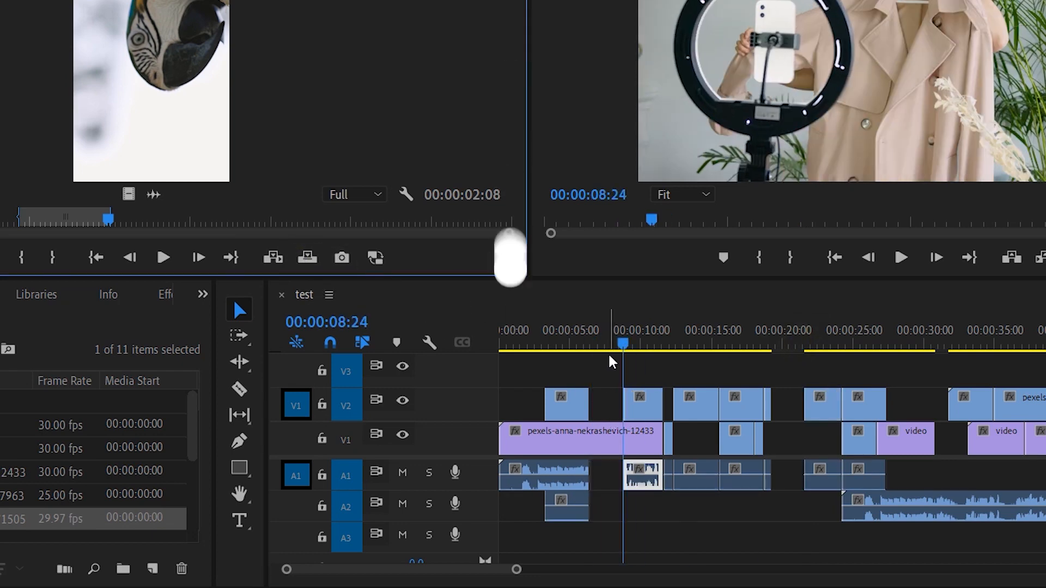